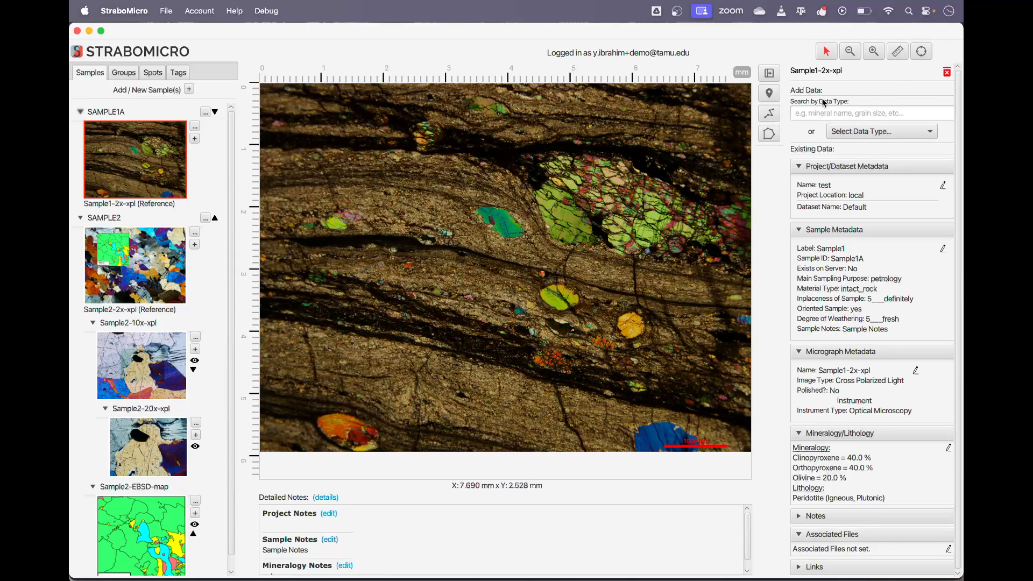
pyautogui.click(769, 73)
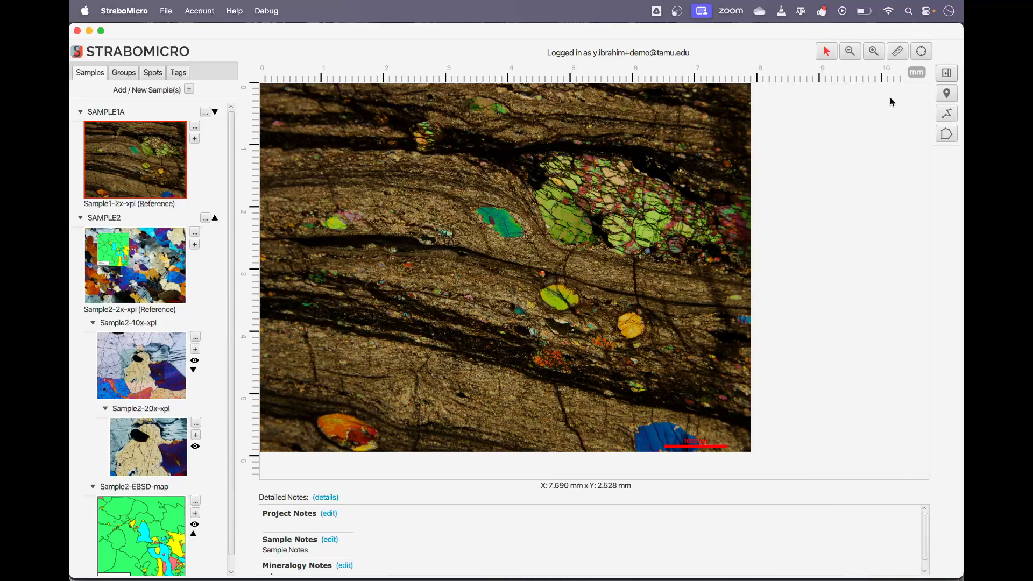
pyautogui.click(951, 75)
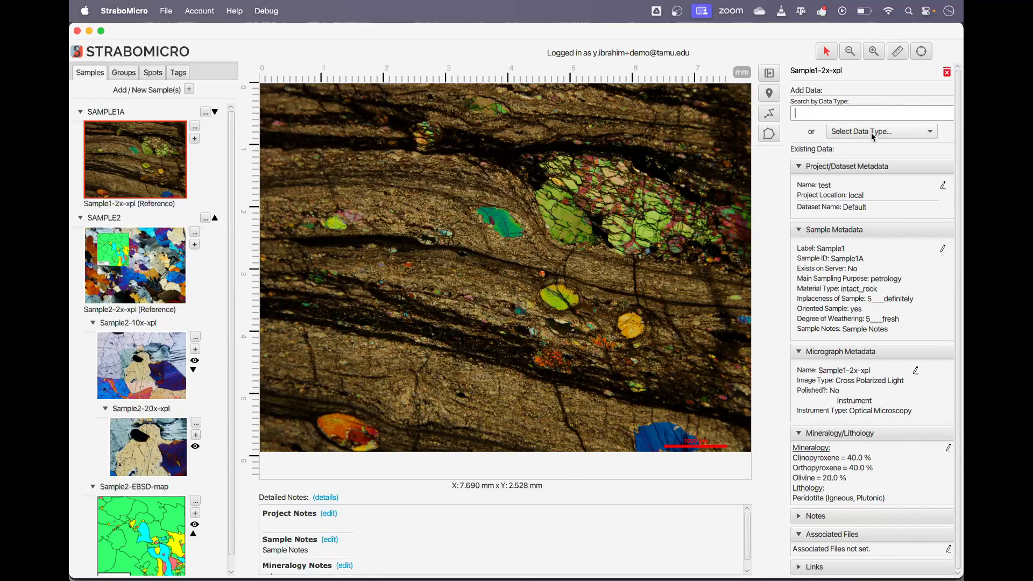
pyautogui.click(870, 132)
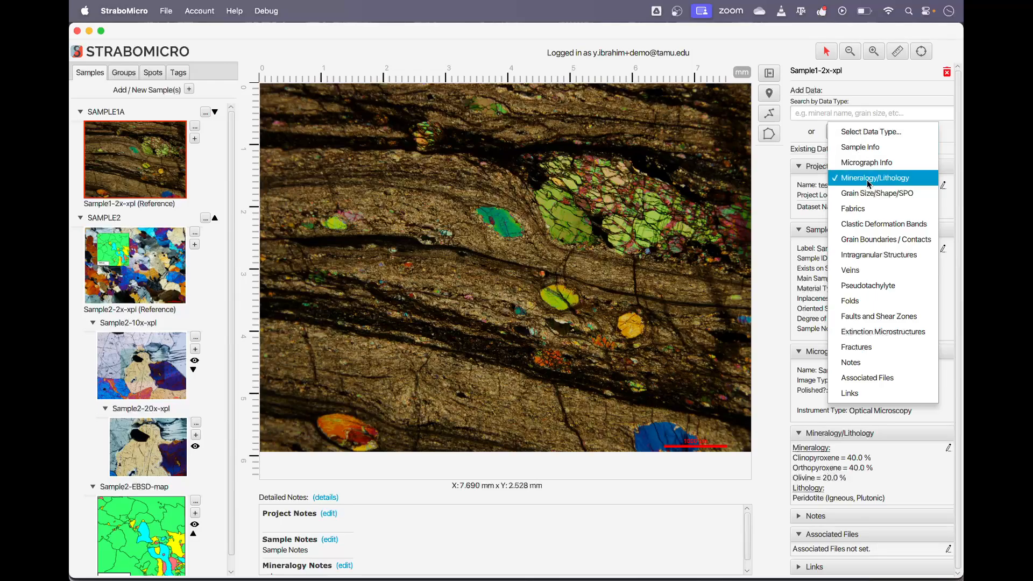
pyautogui.click(827, 112)
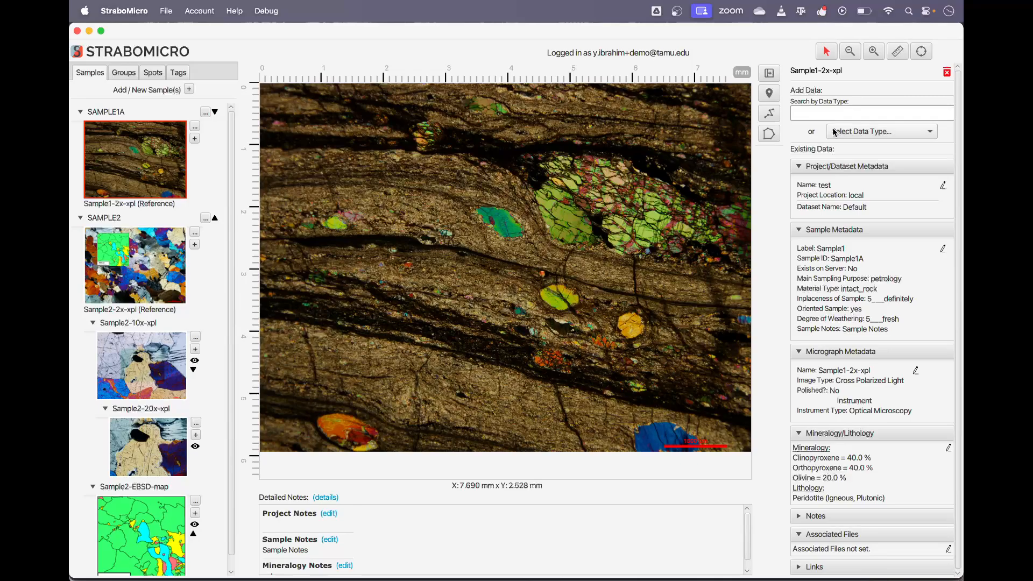
# Open the Mineralogy/Lithology data of Sample1-2x-xpl and remove the Clinopyroxene, Orthopyroxene and Olivine entries
pyautogui.click(860, 134)
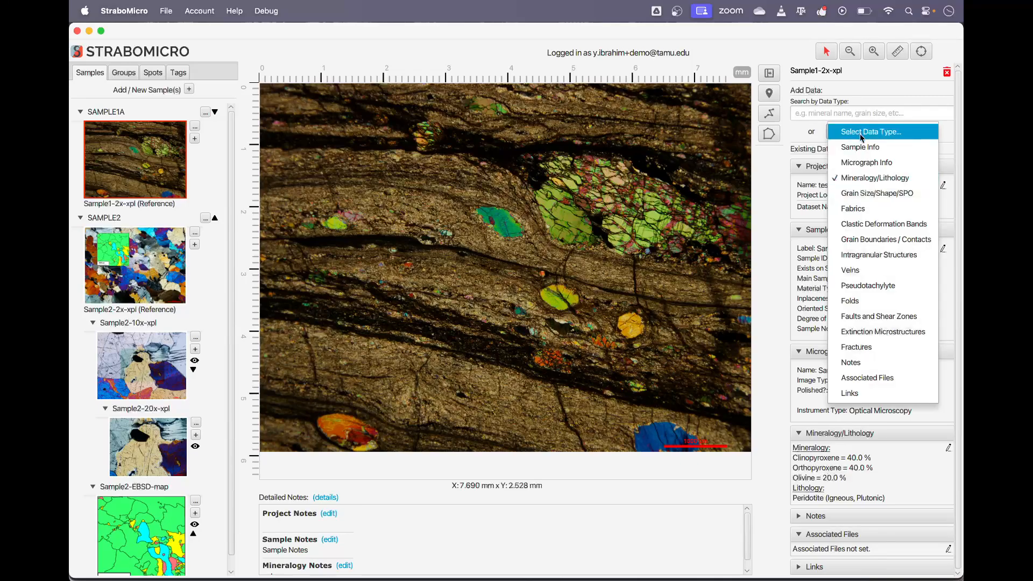
pyautogui.click(905, 180)
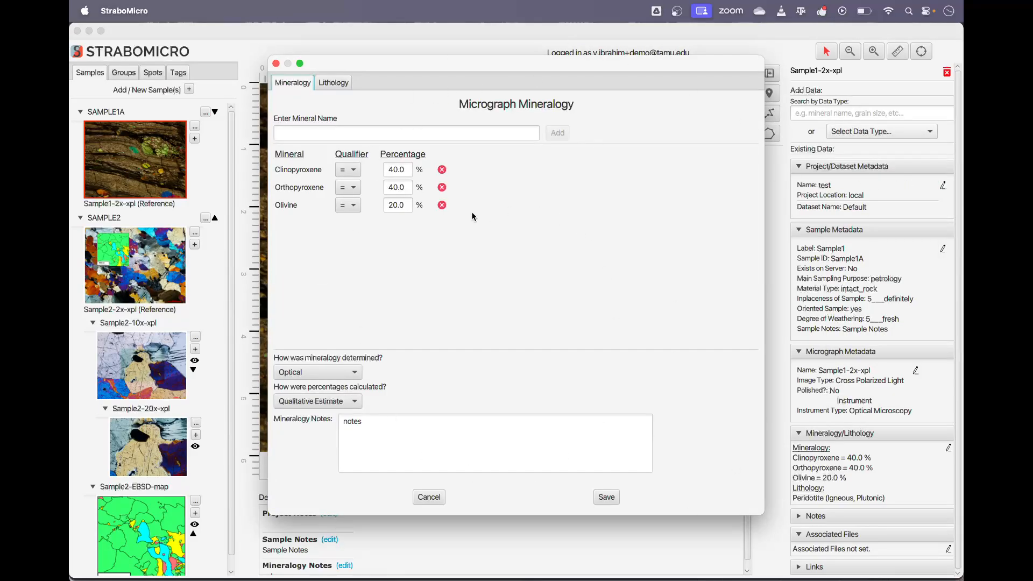
pyautogui.click(439, 169)
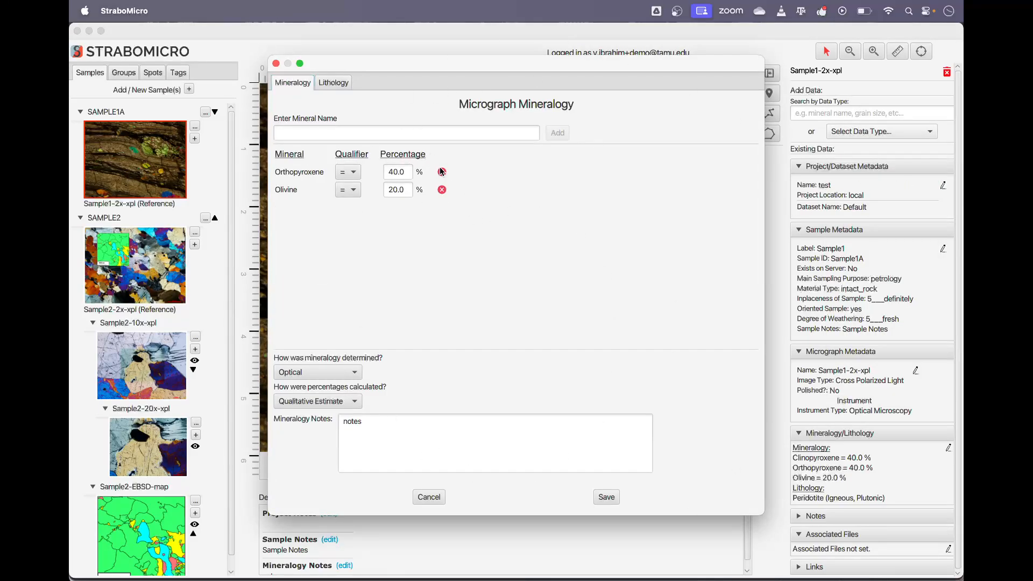
pyautogui.click(440, 169)
pyautogui.click(422, 175)
# Add Olivine, Orthopyroxene and Clinopyroxene to the micrograph's mineral list
pyautogui.click(346, 132)
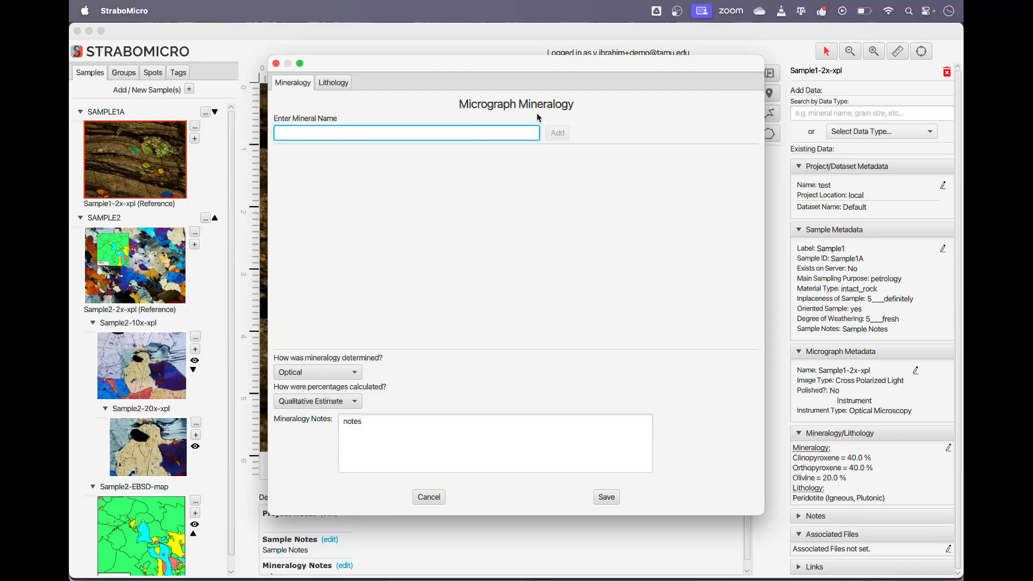
pyautogui.write('Olivi')
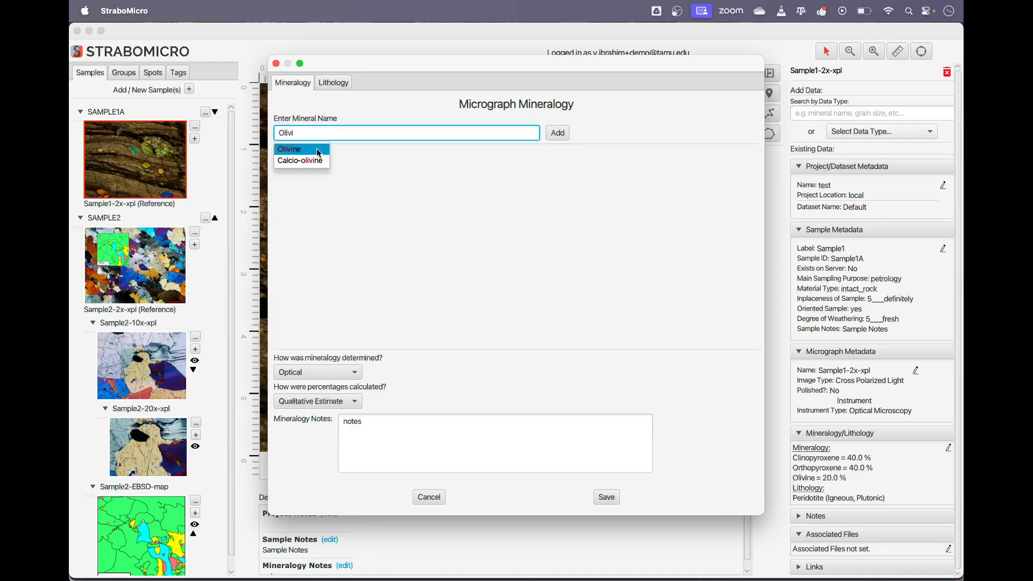
pyautogui.click(281, 148)
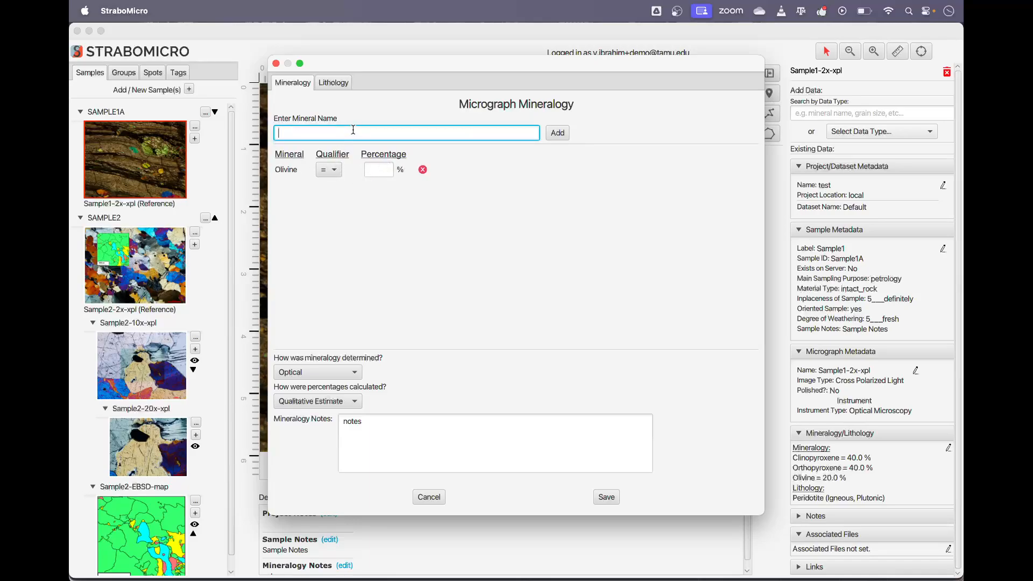
pyautogui.write('Ortho')
pyautogui.click(312, 164)
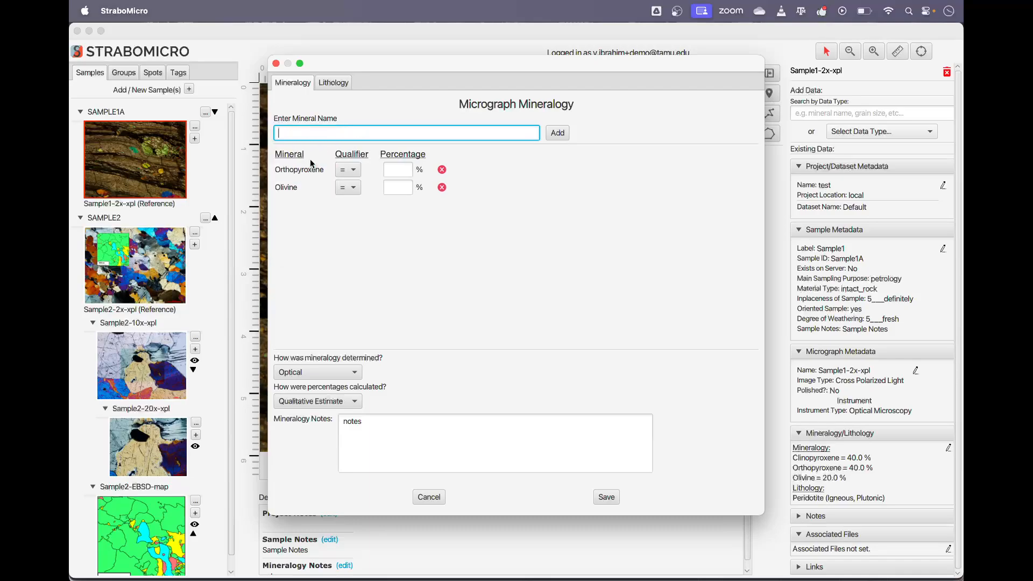
pyautogui.write('Clino')
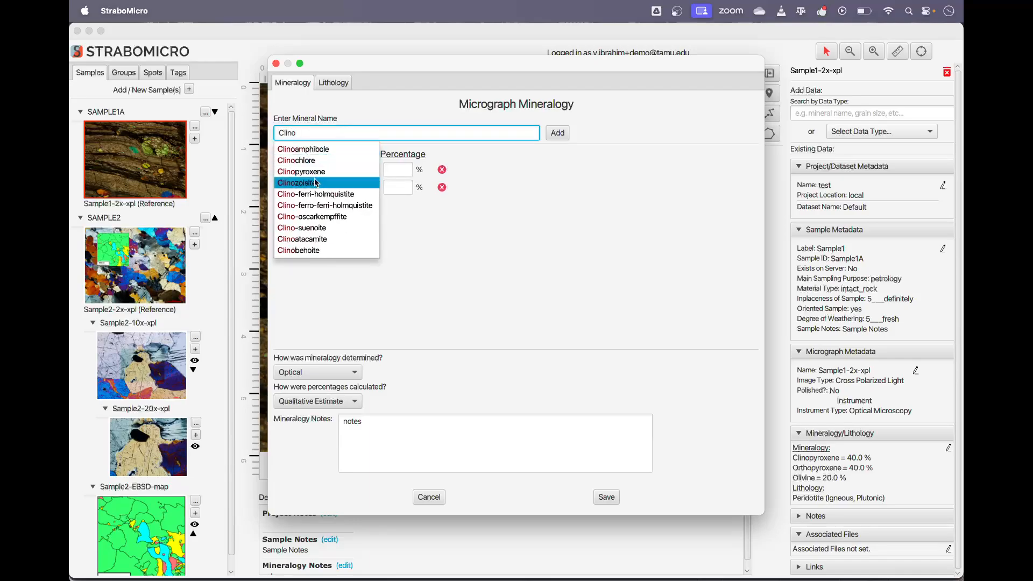
pyautogui.click(317, 171)
# Set the mineral percentages to 40 for Clinopyroxene, 40 for Orthopyroxene and 20 for Olivine
pyautogui.click(410, 169)
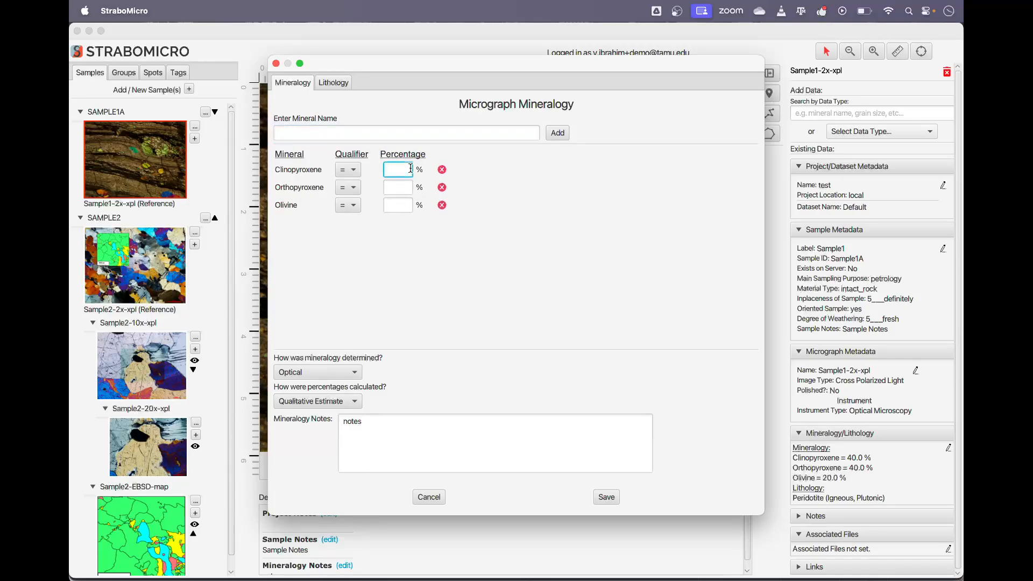
pyautogui.press('capslock')
pyautogui.click(396, 208)
pyautogui.write('20')
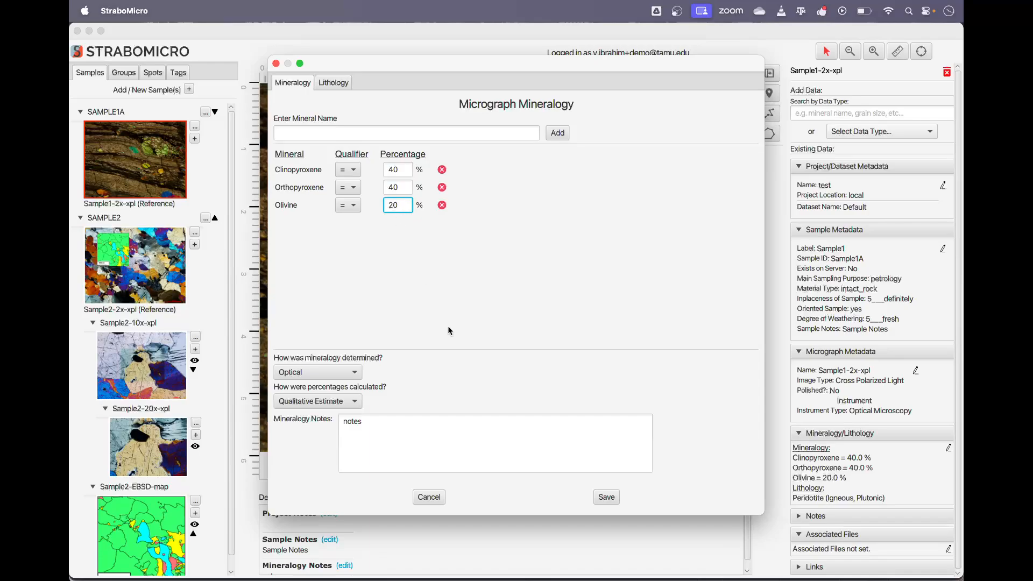
# Choose Optical as the mineralogy determination method and Qualitative Estimate as the percentage calculation method
pyautogui.click(344, 372)
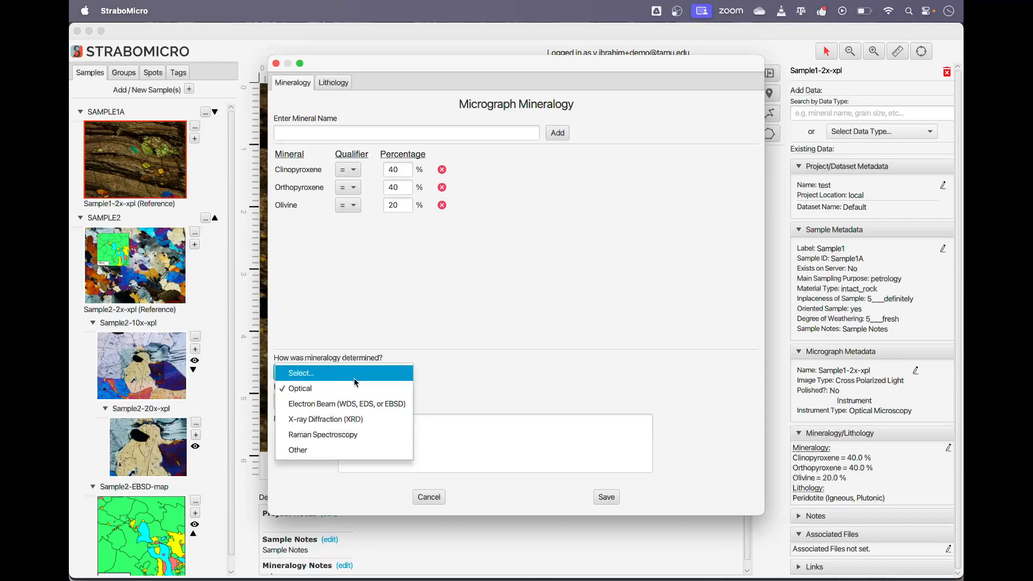
pyautogui.click(362, 393)
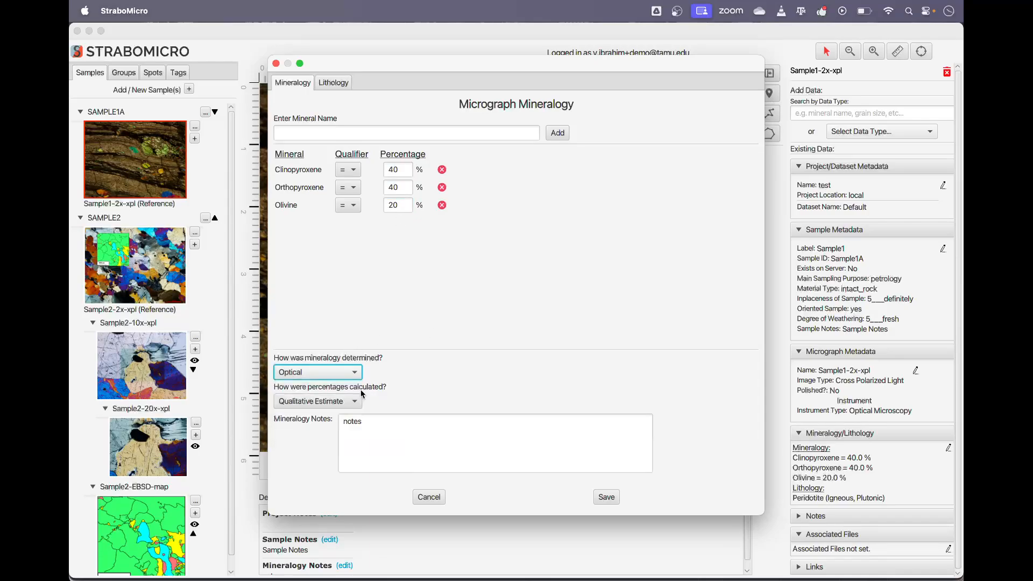
pyautogui.click(330, 402)
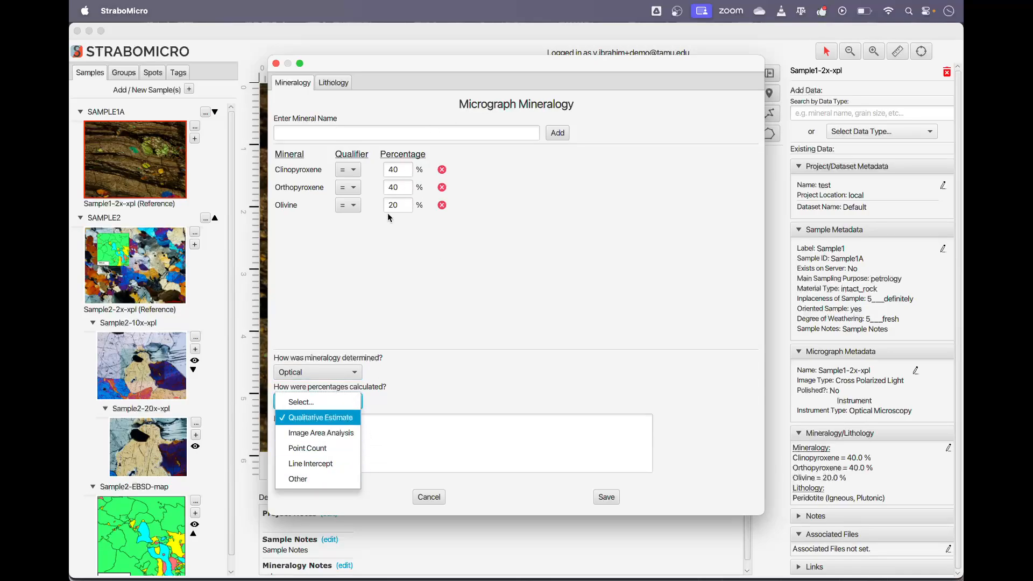
pyautogui.click(323, 418)
pyautogui.moveTo(435, 426); pyautogui.dragTo(309, 425)
pyautogui.click(315, 452)
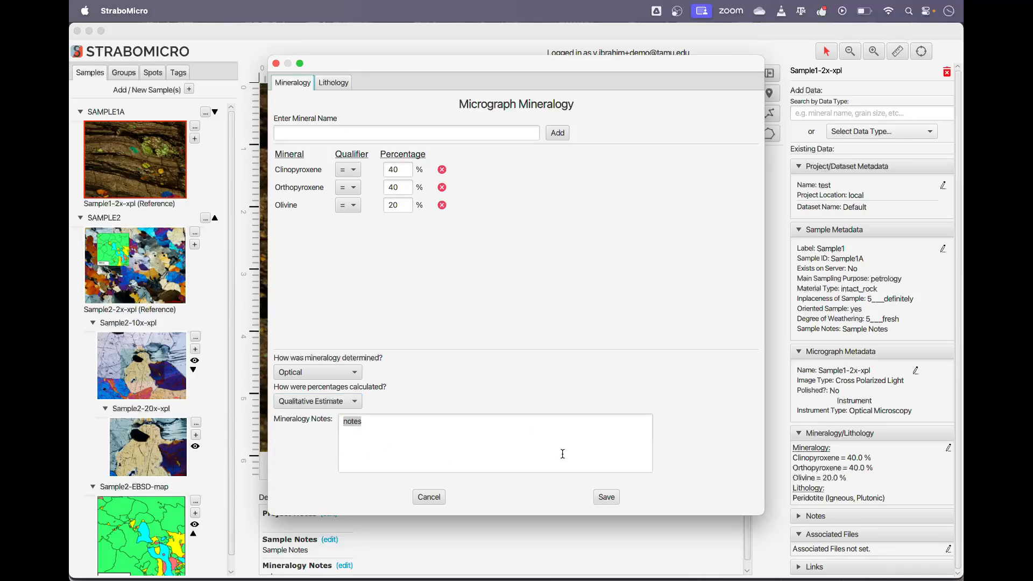
# Replace the micrograph's existing lithology with an Igneous, Plutonic, Peridotite entry and save the mineralogy and lithology data
pyautogui.click(332, 85)
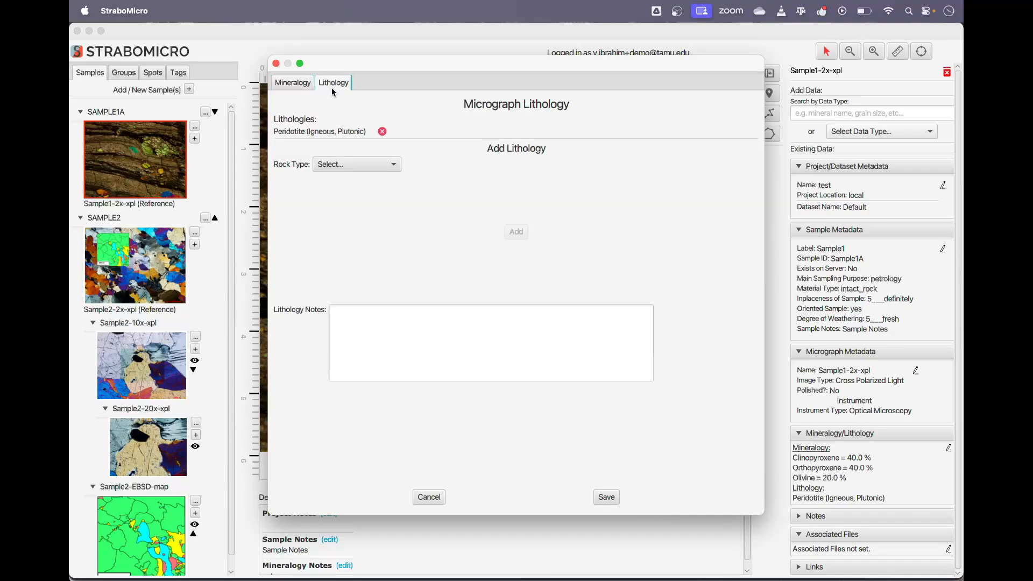
pyautogui.click(381, 132)
pyautogui.click(358, 155)
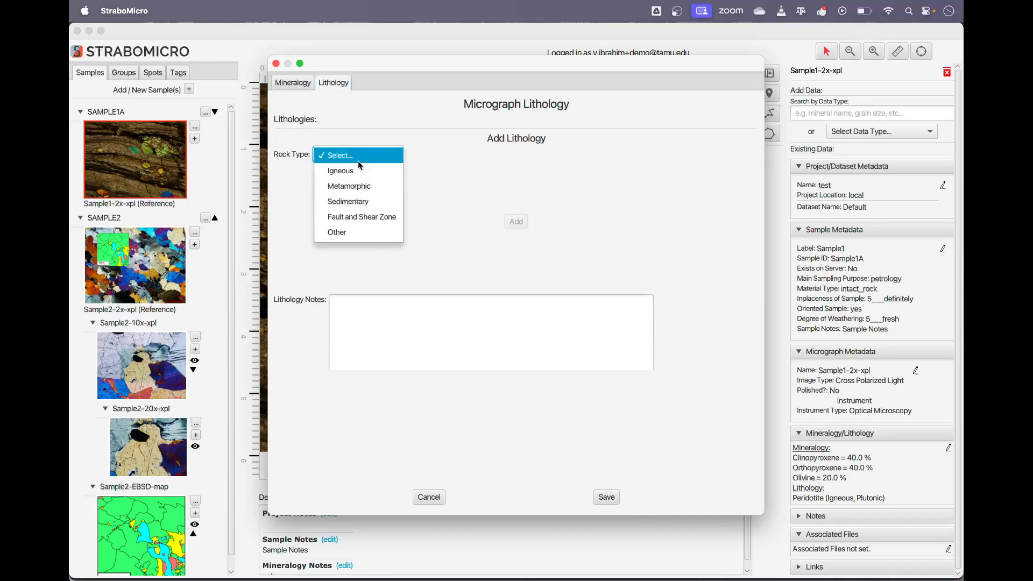
pyautogui.click(369, 171)
pyautogui.click(364, 172)
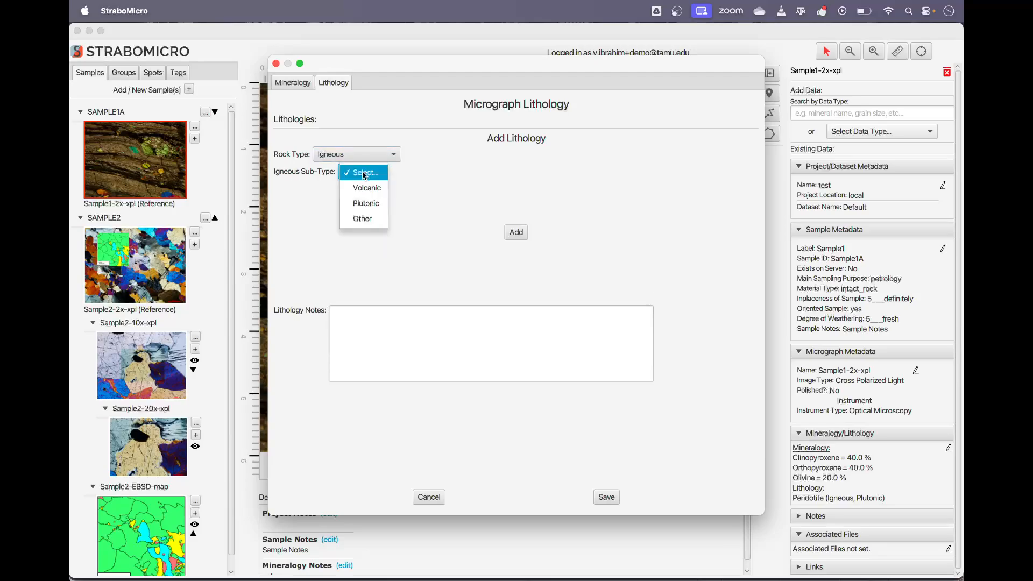
pyautogui.click(376, 204)
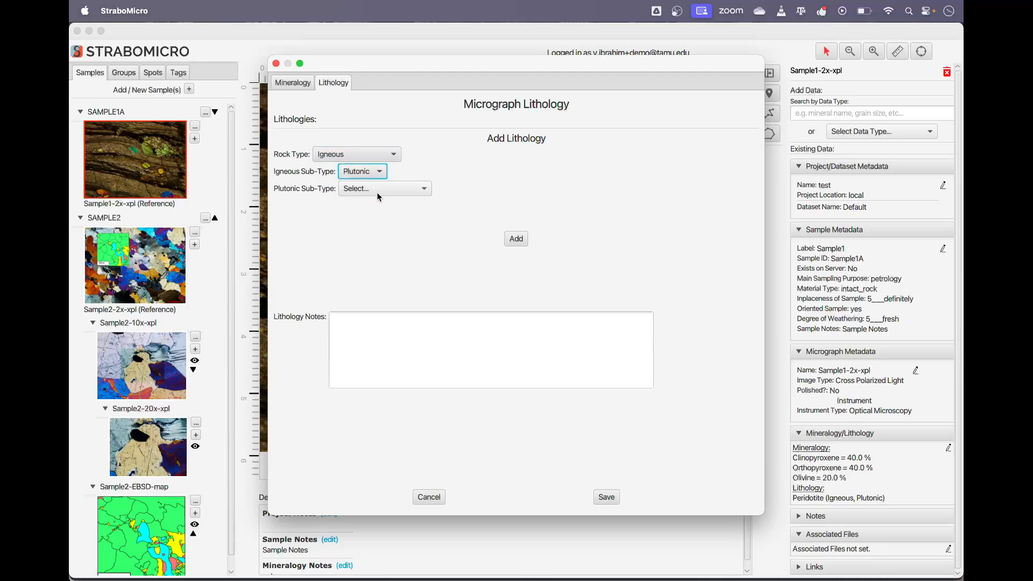
pyautogui.click(377, 192)
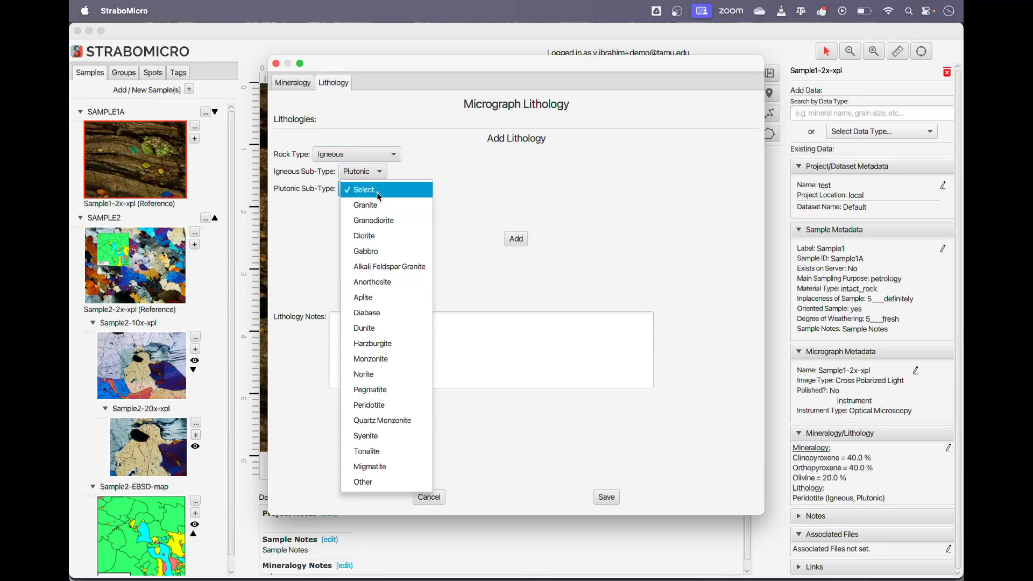
pyautogui.click(398, 406)
pyautogui.click(518, 243)
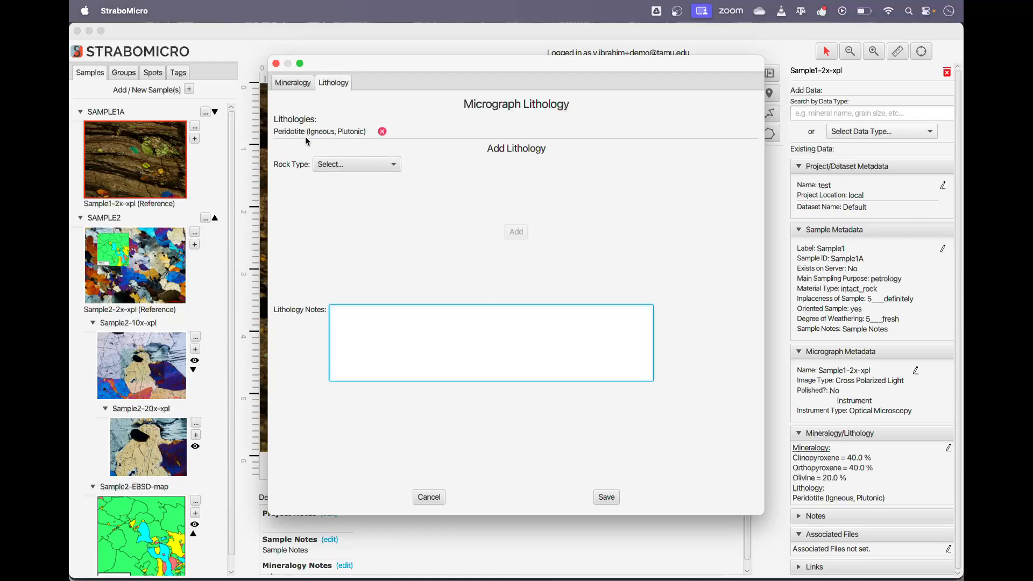
pyautogui.click(606, 497)
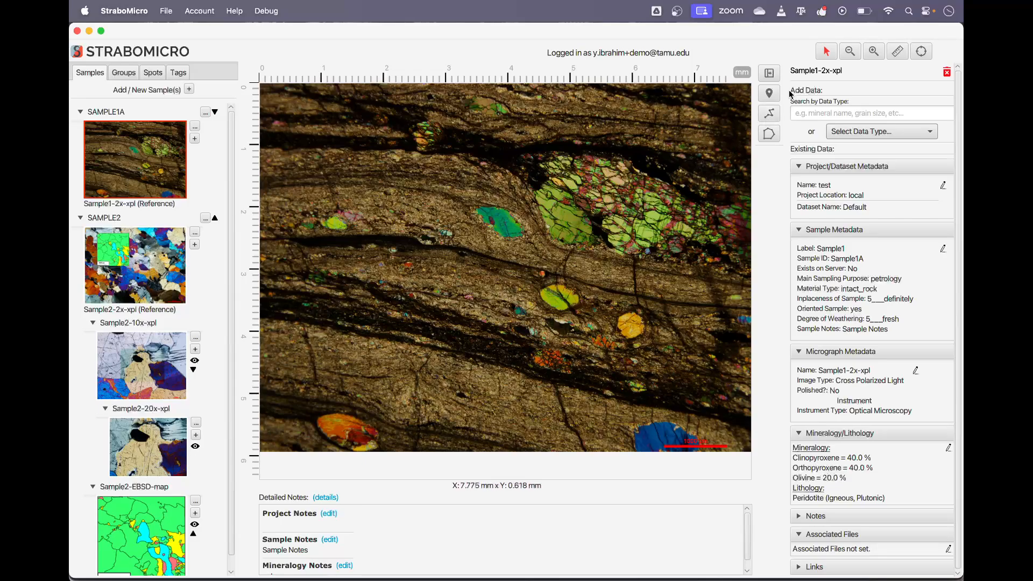
# Place a point spot on the micrograph at about X 2.6 mm, Y 3.0 mm and name it Point Spot
pyautogui.click(769, 93)
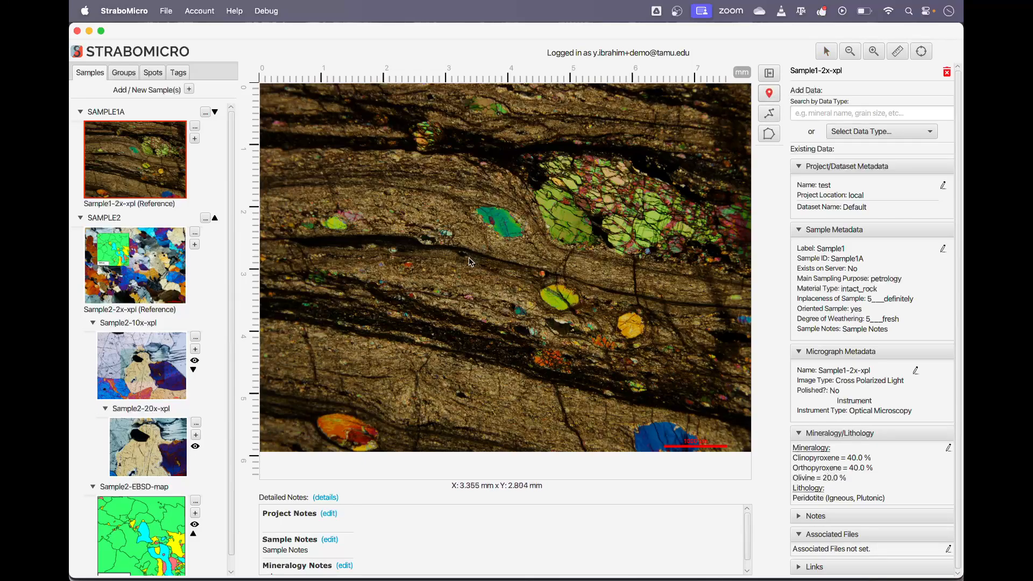
pyautogui.click(770, 94)
pyautogui.click(425, 275)
pyautogui.write('Point Spot')
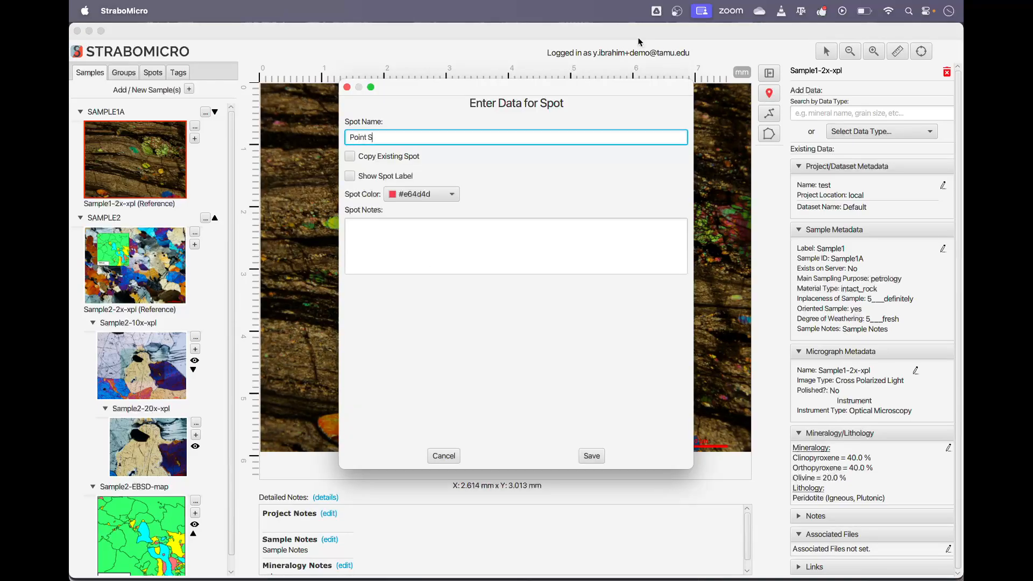
# Show the spot's label in #e64d4d, set the spot color to #4d66cc, enter "Notes" as its notes and save the spot
pyautogui.click(401, 177)
pyautogui.click(504, 176)
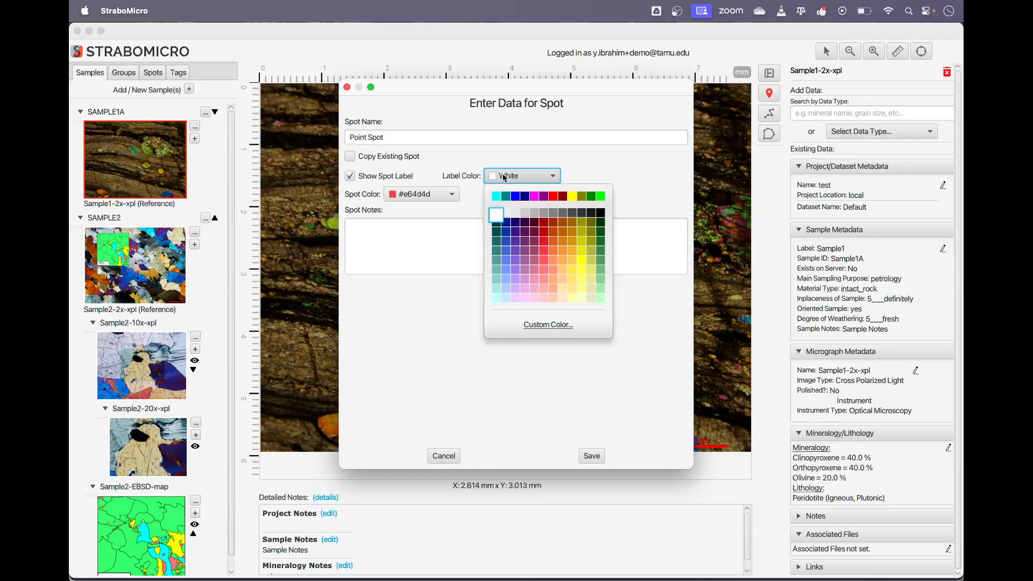
pyautogui.click(544, 260)
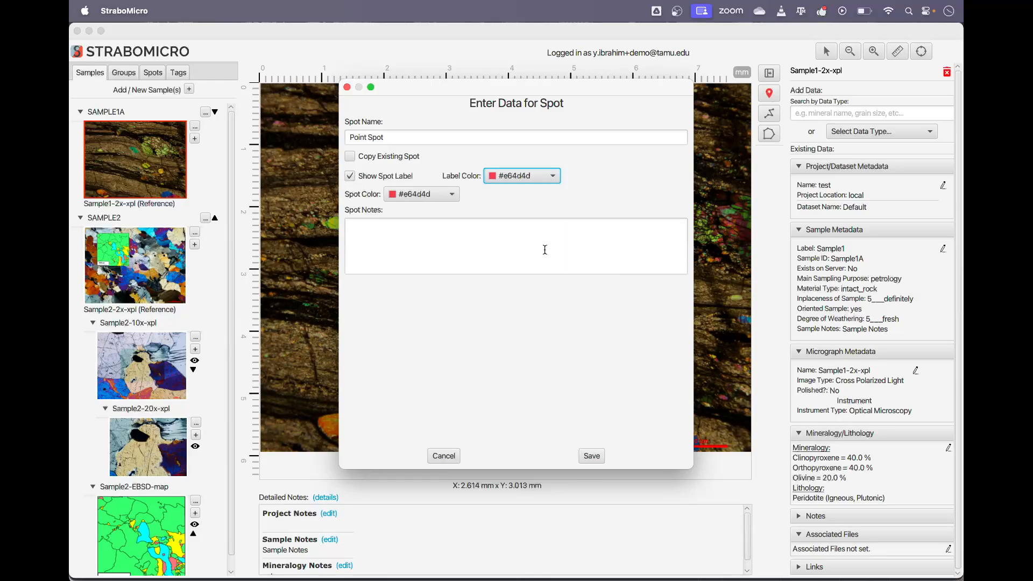
pyautogui.click(427, 195)
pyautogui.click(422, 271)
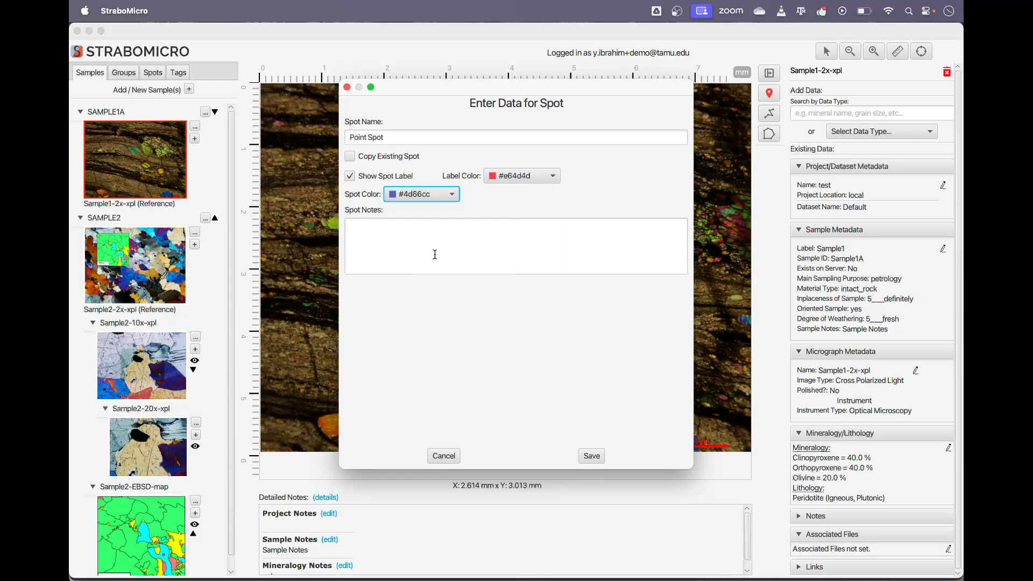
pyautogui.click(448, 248)
pyautogui.write('Notes')
pyautogui.click(592, 456)
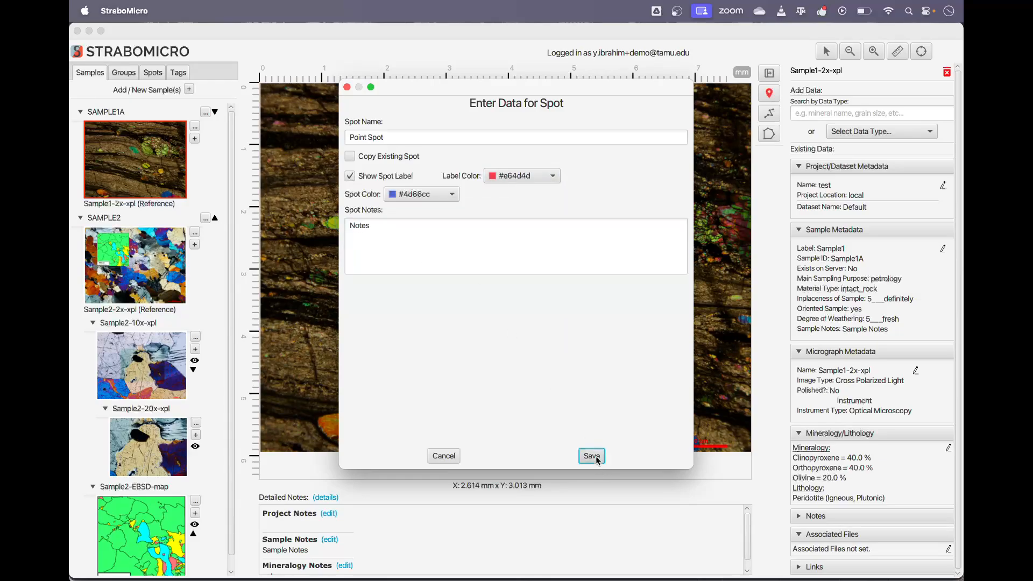
# Draw a line spot through the micrograph's center, ending at about X 4.5 mm, Y 3.0 mm, and name it Line Spot
pyautogui.click(769, 112)
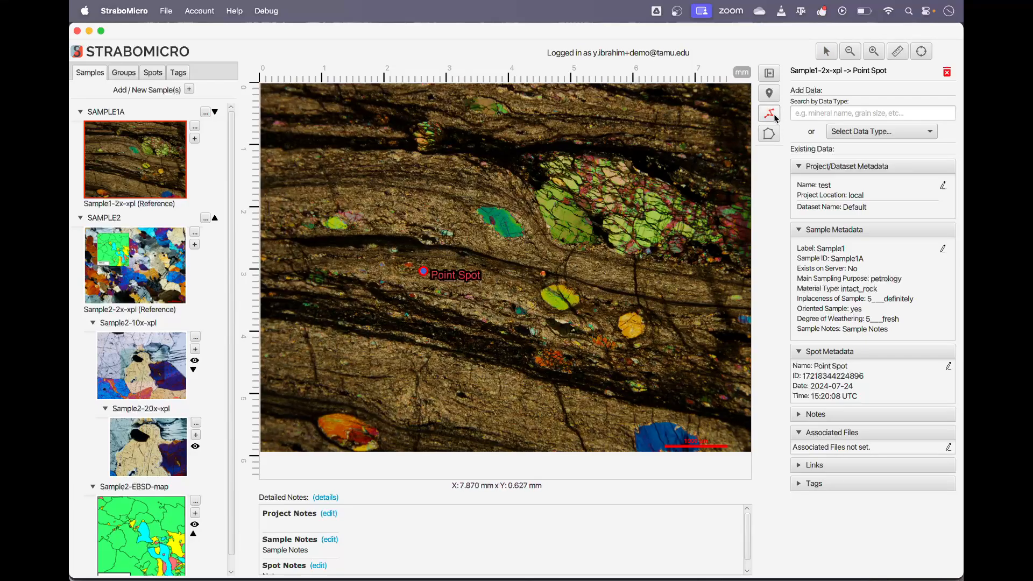
pyautogui.moveTo(445, 248); pyautogui.dragTo(542, 271)
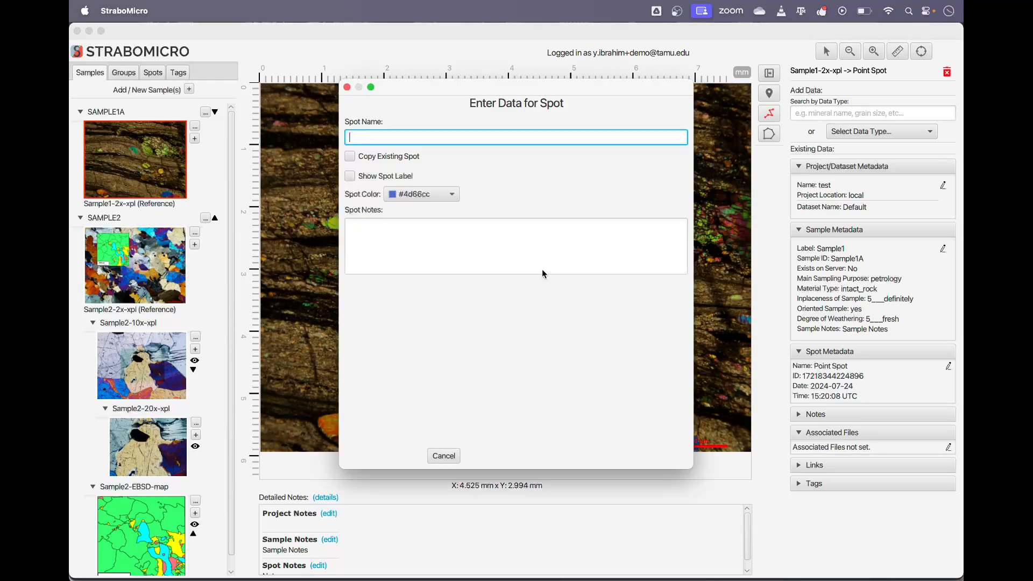
pyautogui.write('Line Spot')
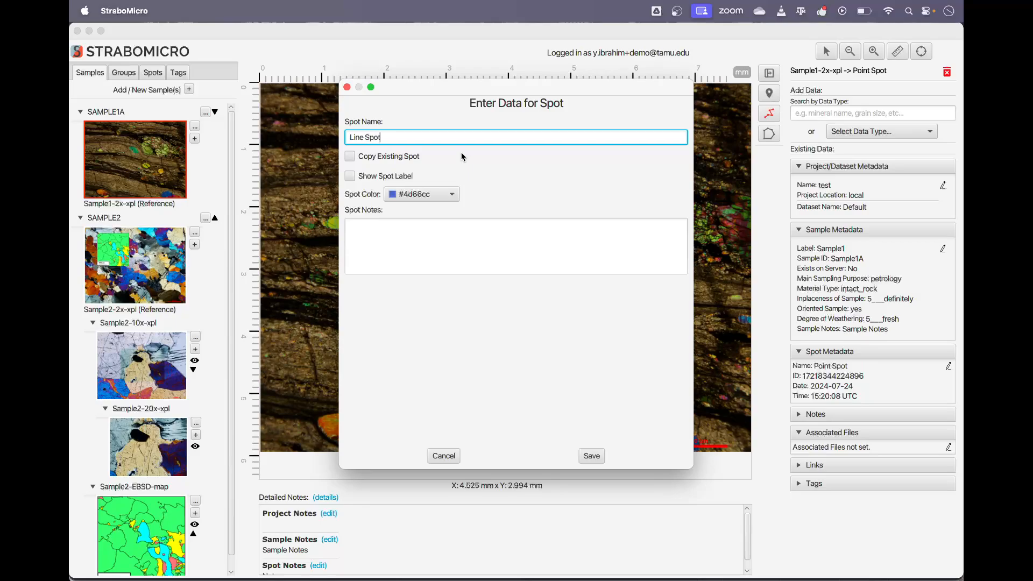
# Show the line spot's label in #e64d4d, set the spot color to #ffff80, enter "line spot" as its notes and save the spot
pyautogui.click(396, 176)
pyautogui.click(413, 194)
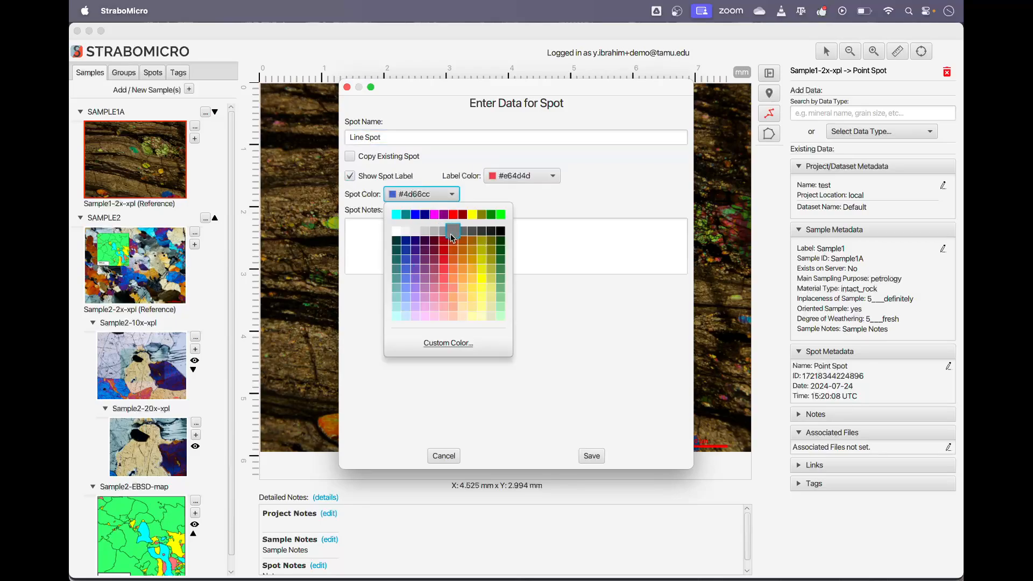
pyautogui.click(481, 298)
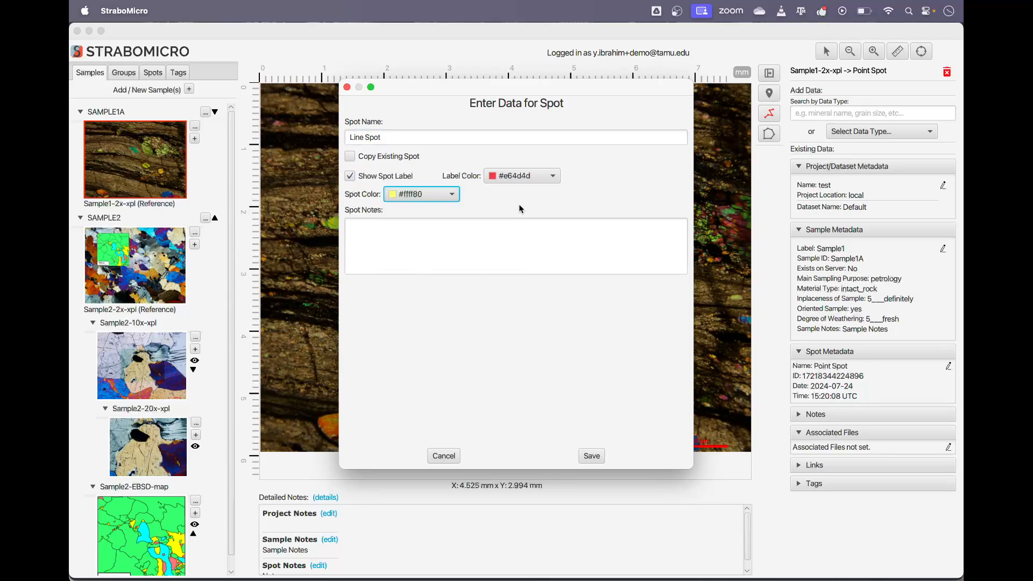
pyautogui.click(473, 235)
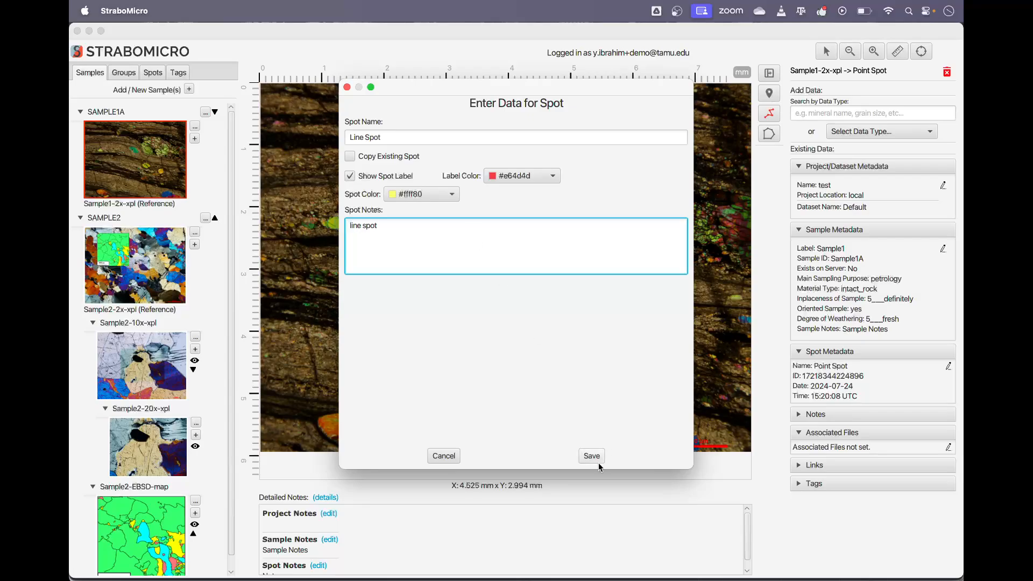
pyautogui.click(598, 462)
pyautogui.click(496, 326)
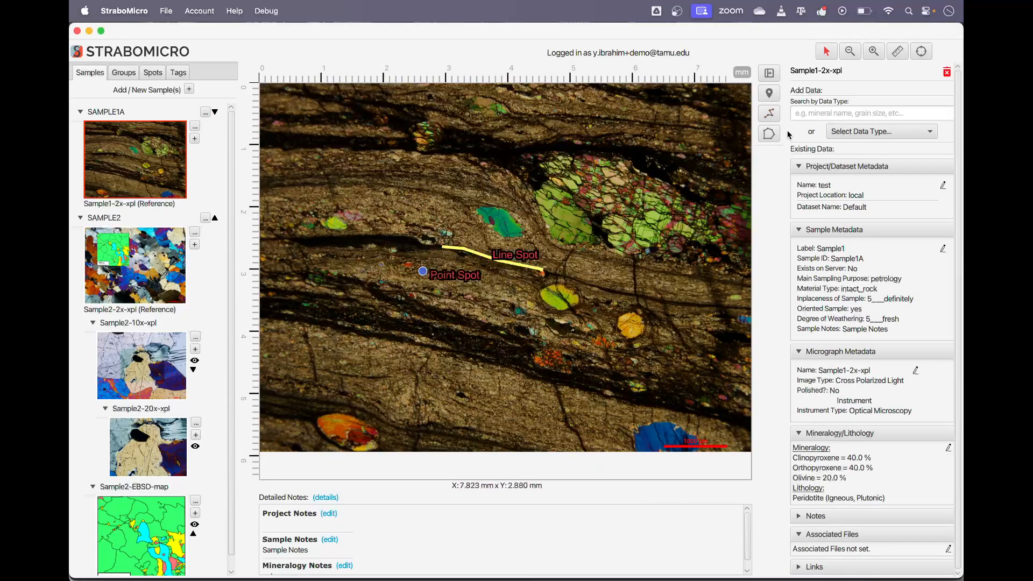
# Outline the yellow-green grain around X 4.8 mm, Y 3.4 mm with a polygon spot and name it Polygon Spot
pyautogui.click(769, 133)
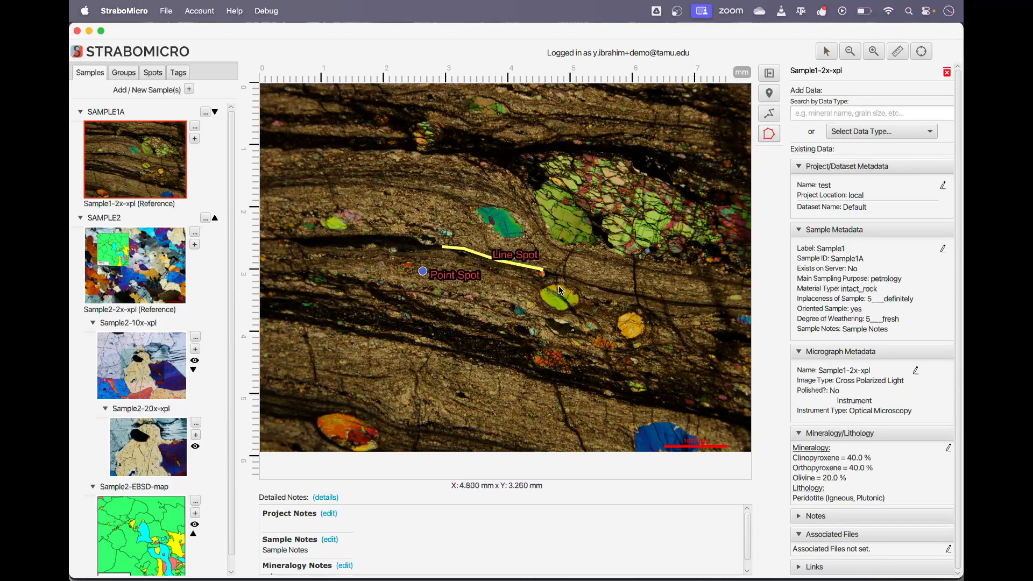
pyautogui.scroll(3, 560, 291)
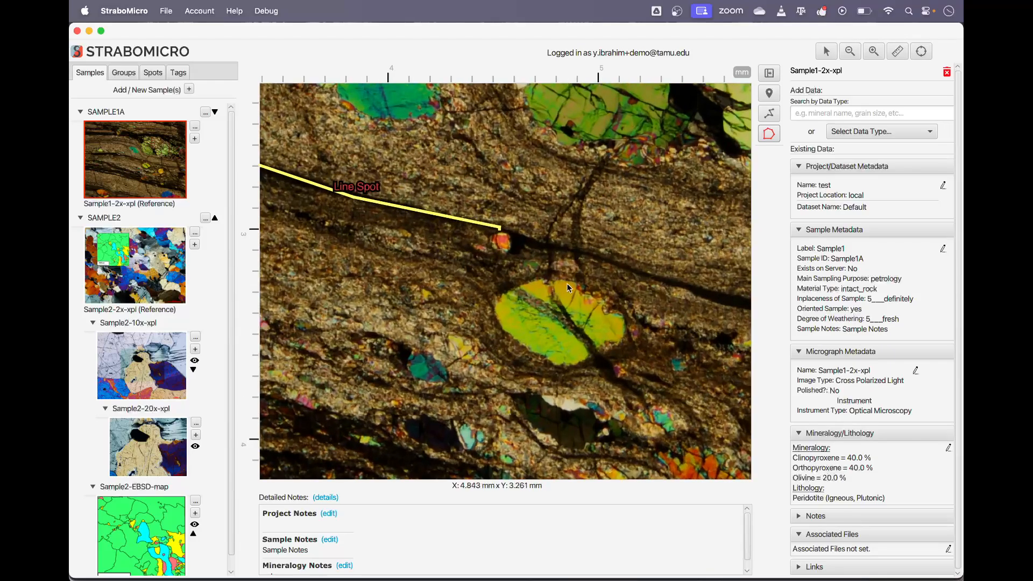
pyautogui.click(517, 280)
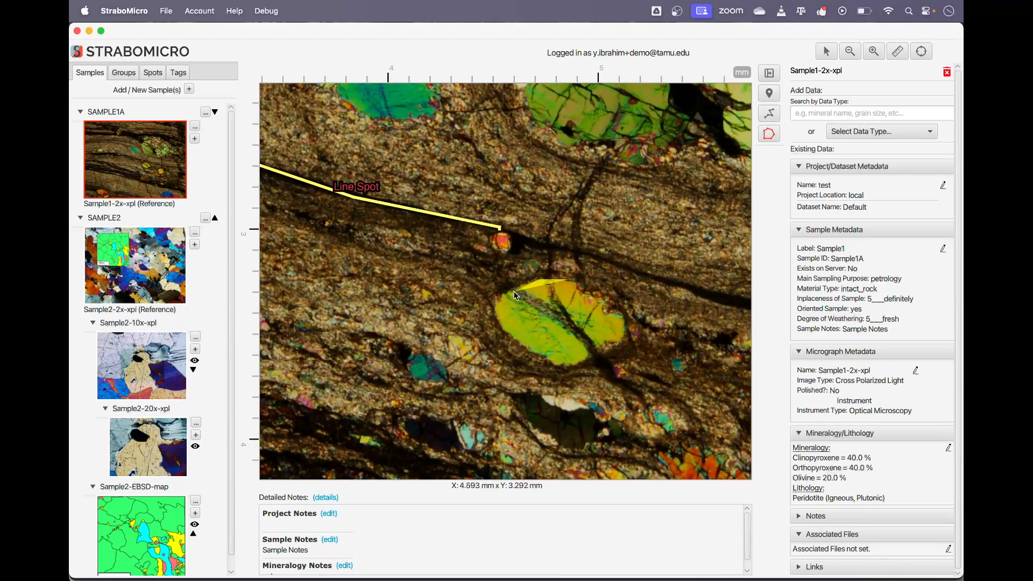
pyautogui.click(496, 317)
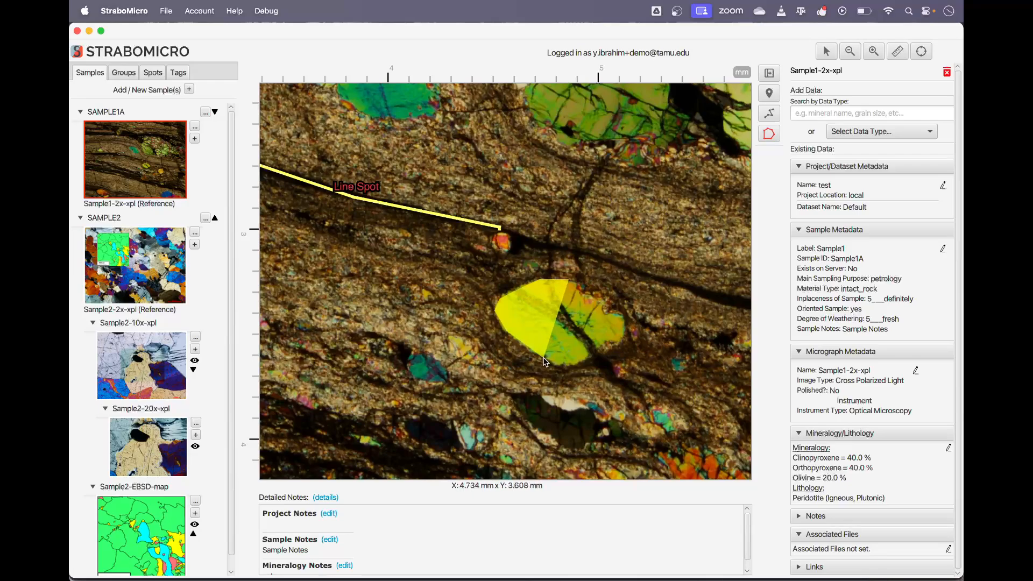
pyautogui.click(560, 363)
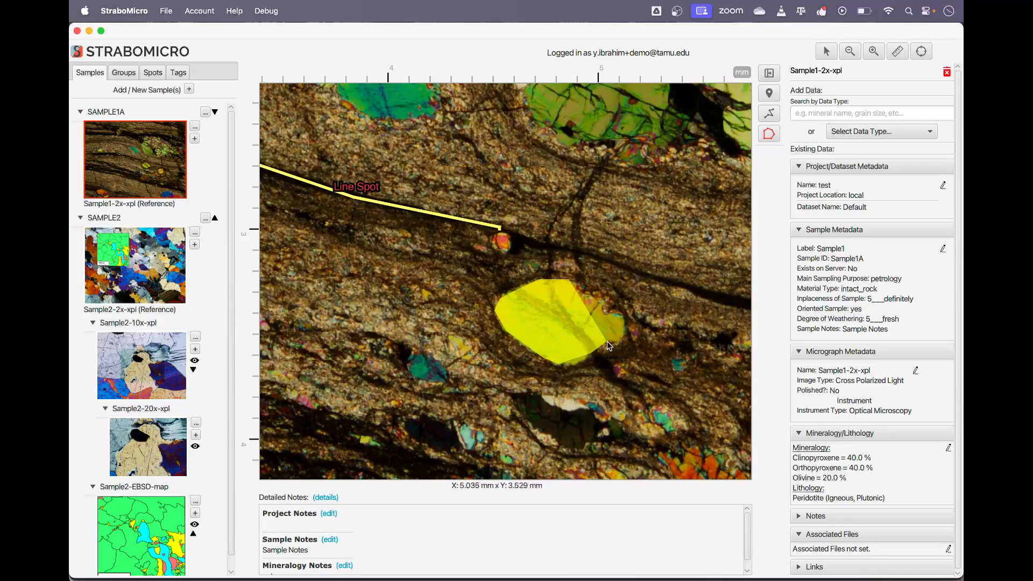
pyautogui.click(624, 336)
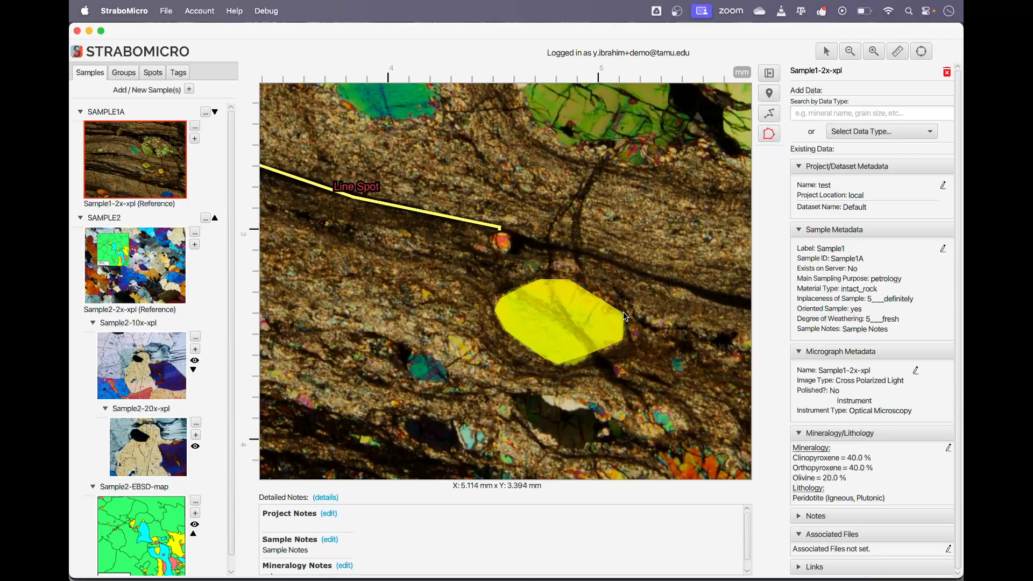
pyautogui.doubleClick(594, 303)
pyautogui.write('Po')
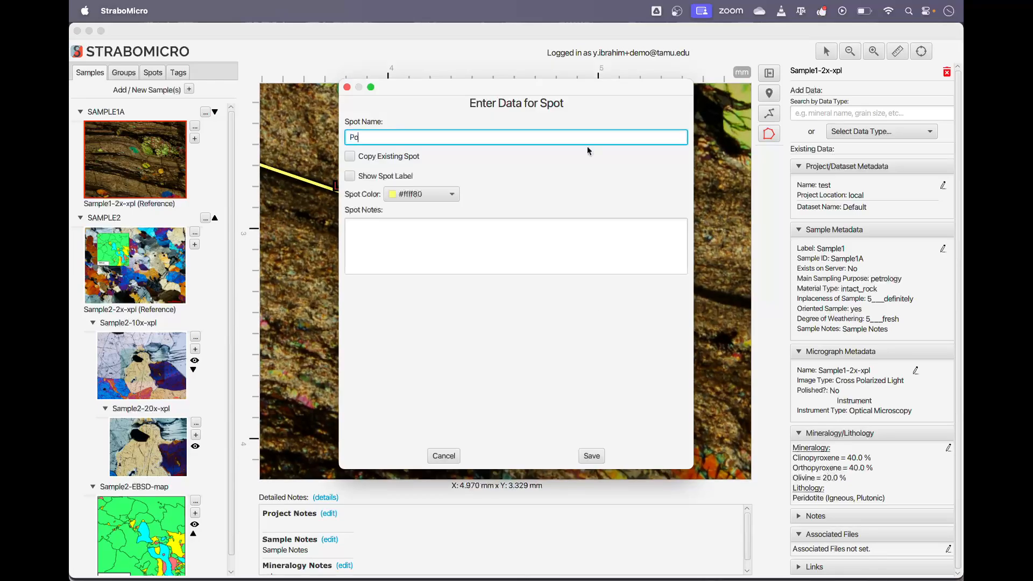
pyautogui.write('lygon Spot')
# Show the polygon spot's label in #e64d4d, set the spot color to light green and save the spot
pyautogui.click(375, 176)
pyautogui.click(423, 193)
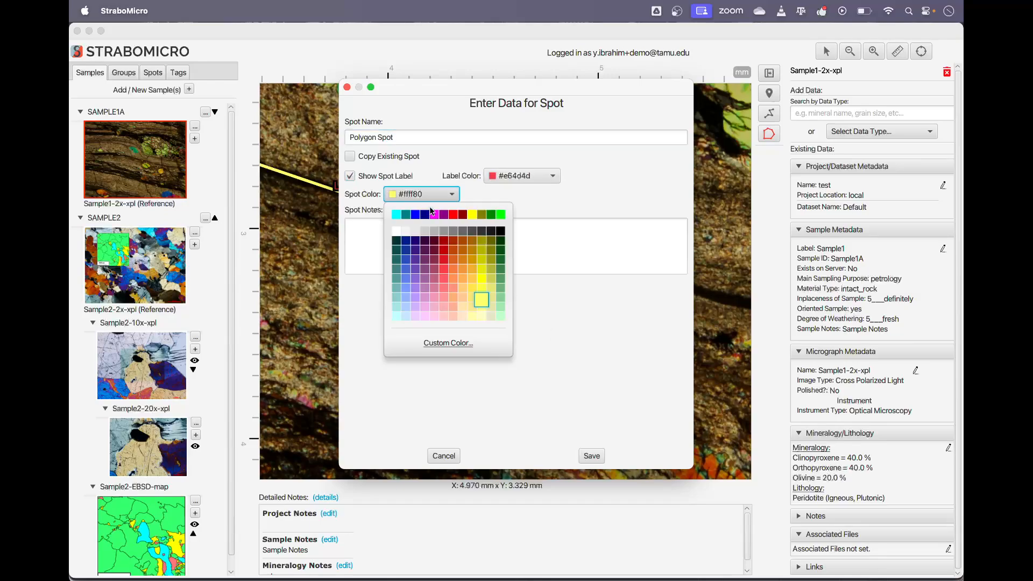
pyautogui.click(501, 288)
pyautogui.click(591, 456)
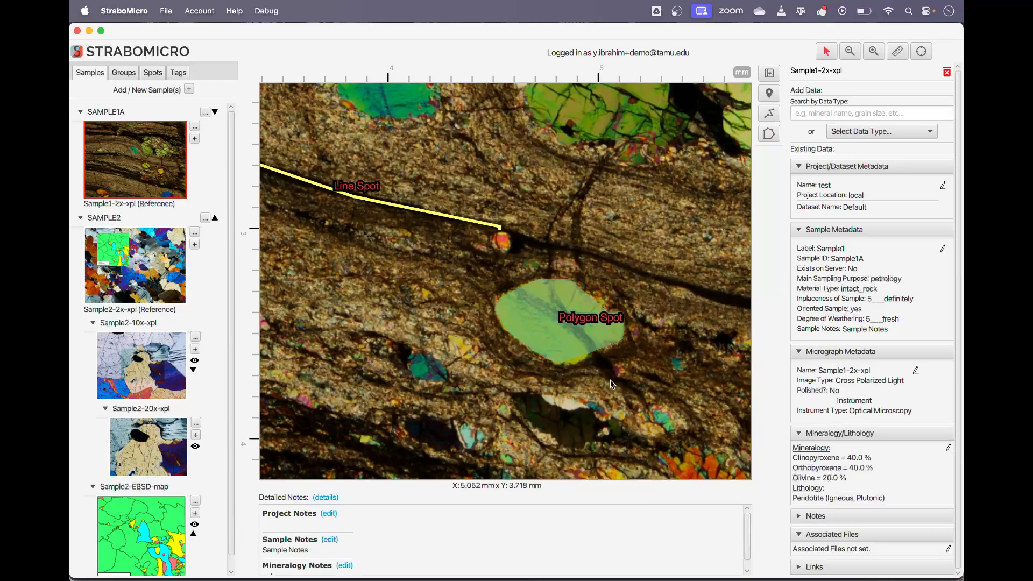
# Add Olivine to the mineralogy data of Polygon Spot and save it
pyautogui.scroll(-5, 595, 384)
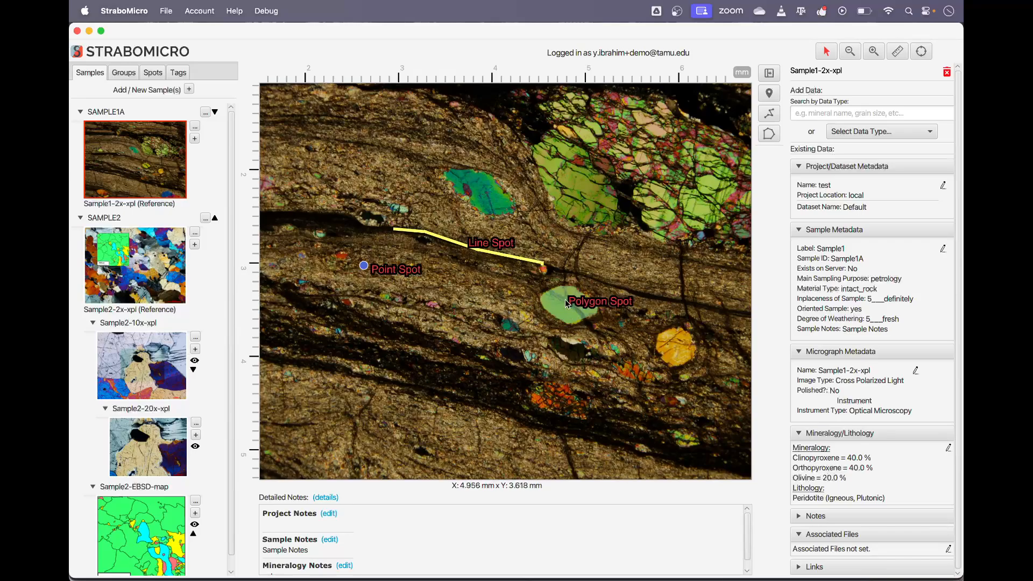
pyautogui.click(561, 306)
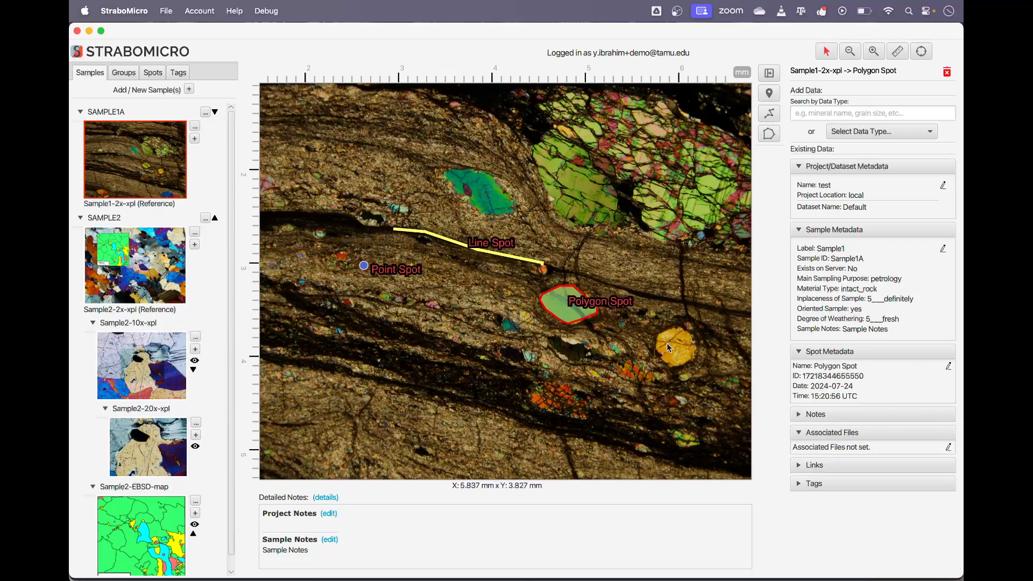
pyautogui.click(878, 133)
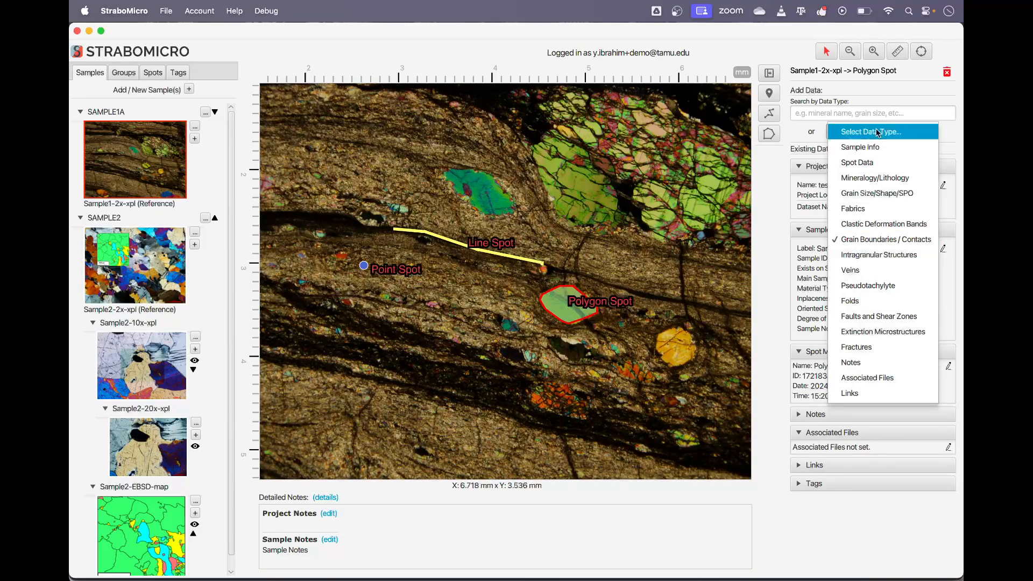
pyautogui.click(877, 175)
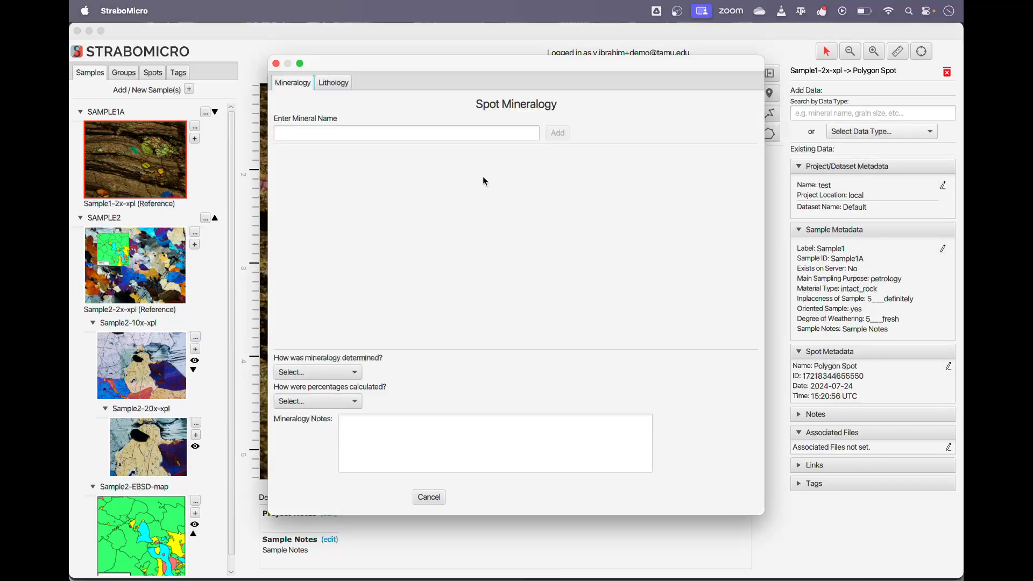
pyautogui.click(469, 136)
pyautogui.write('Oli')
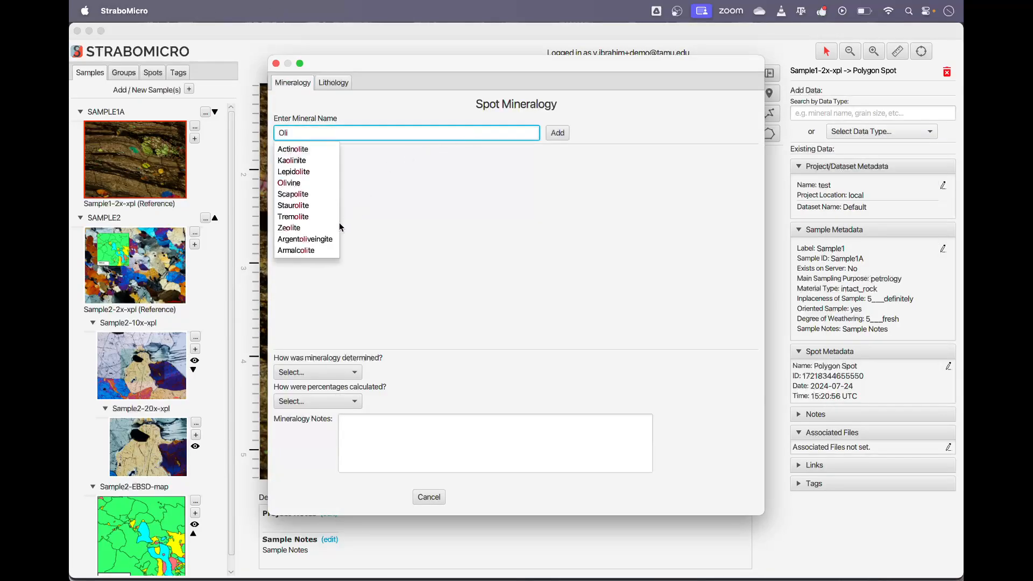
pyautogui.click(290, 183)
pyautogui.click(607, 498)
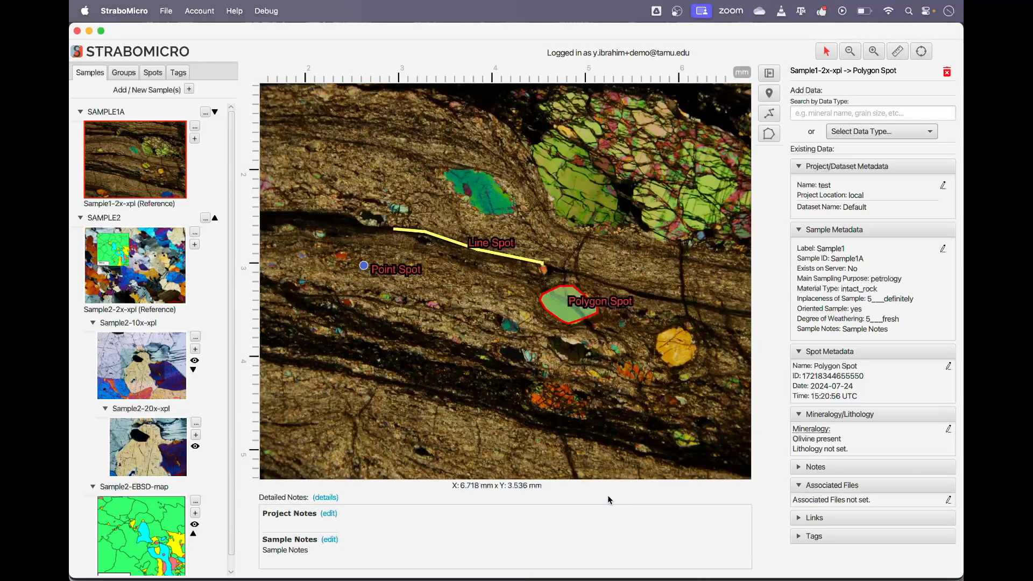
# Open the polygon spot's Grain Size/Shape/SPO data and add a Subhedral shape with the Olivine and All Grains phases selected
pyautogui.click(858, 133)
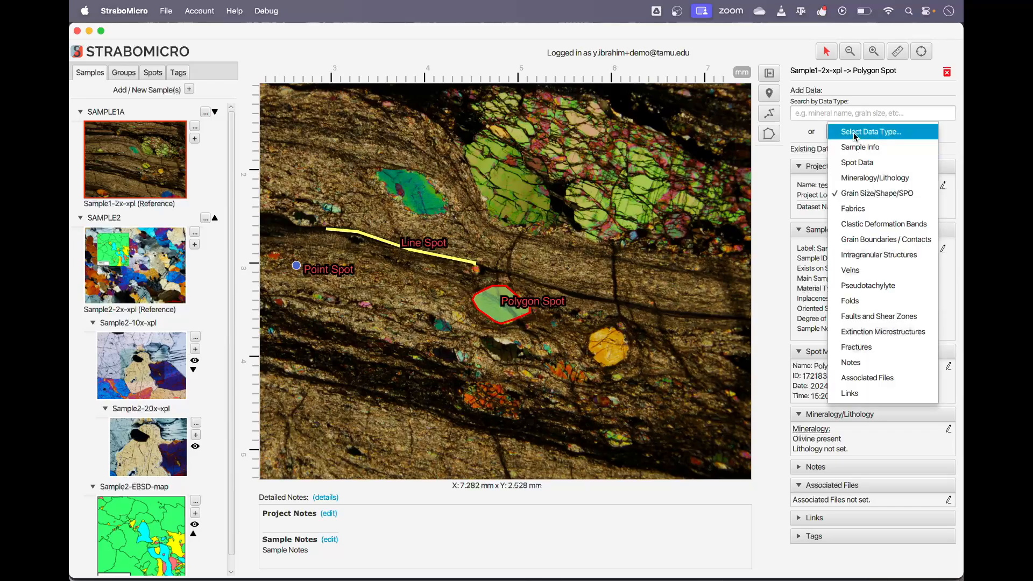
pyautogui.click(885, 193)
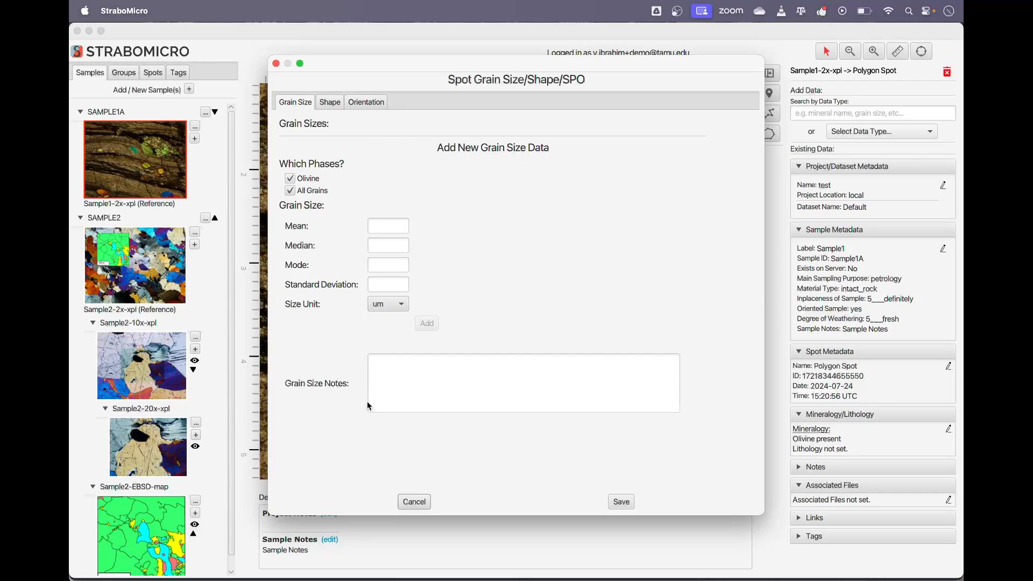
pyautogui.click(395, 228)
pyautogui.click(394, 247)
pyautogui.click(394, 265)
pyautogui.click(394, 284)
pyautogui.click(340, 105)
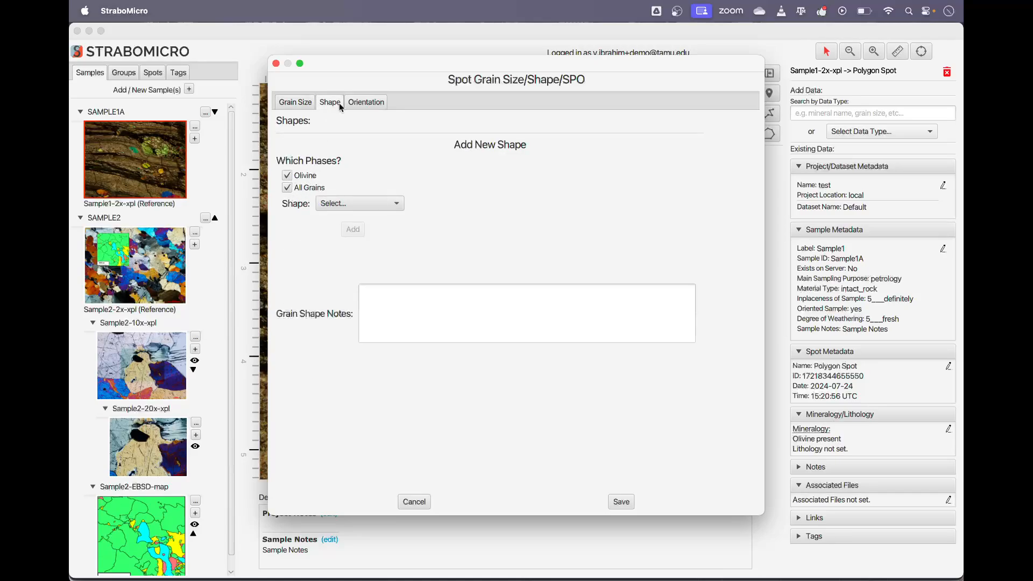
pyautogui.click(354, 202)
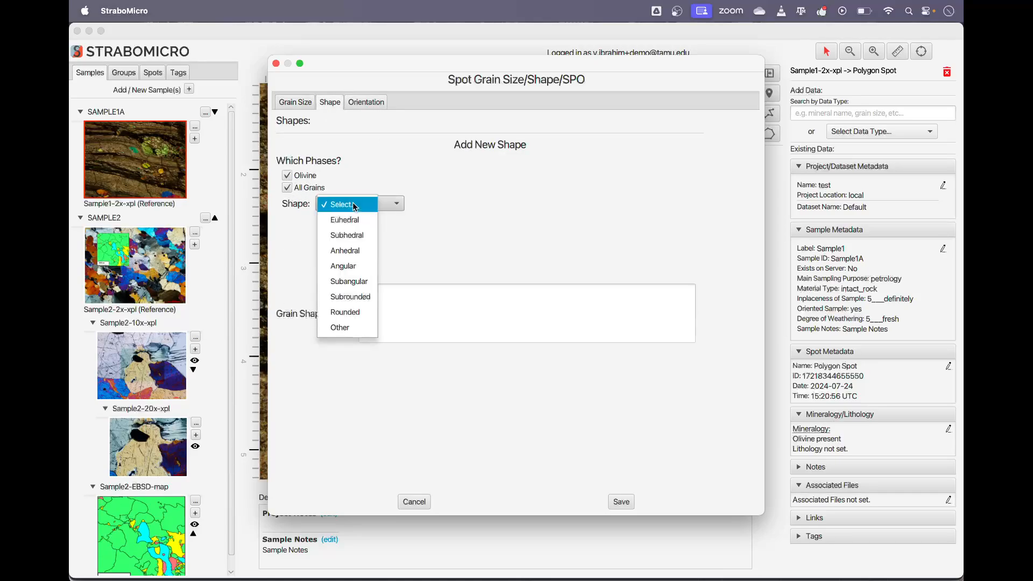
pyautogui.click(363, 235)
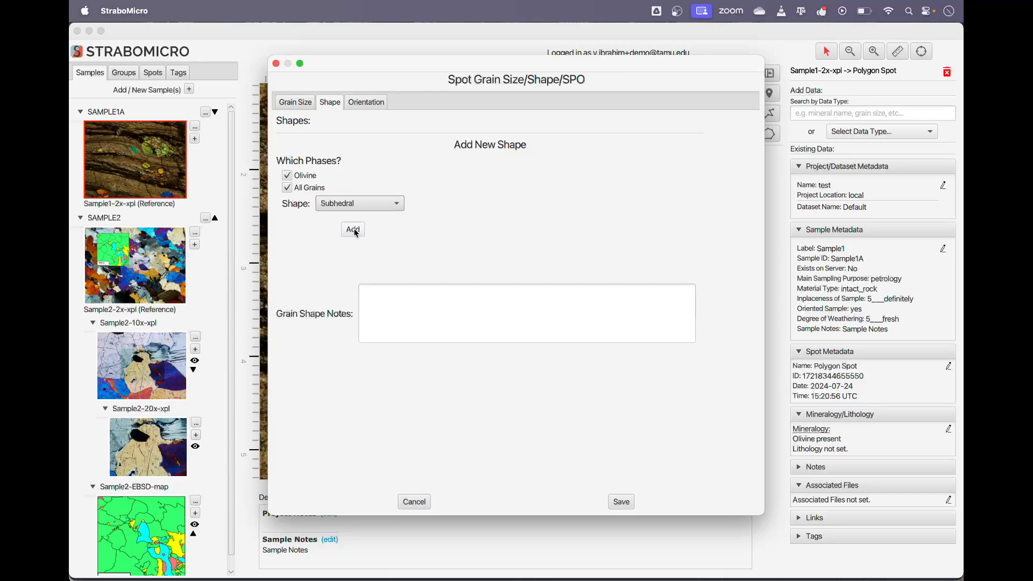
pyautogui.click(353, 230)
# Review the orientation options and the added shape entry, and save the polygon spot's grain size, shape and SPO data
pyautogui.click(383, 100)
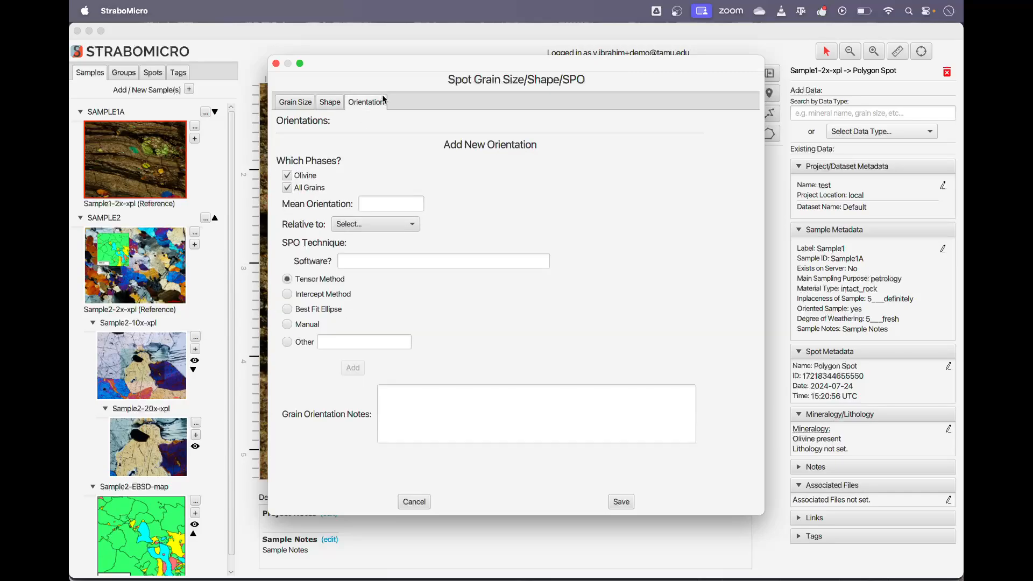
pyautogui.click(410, 224)
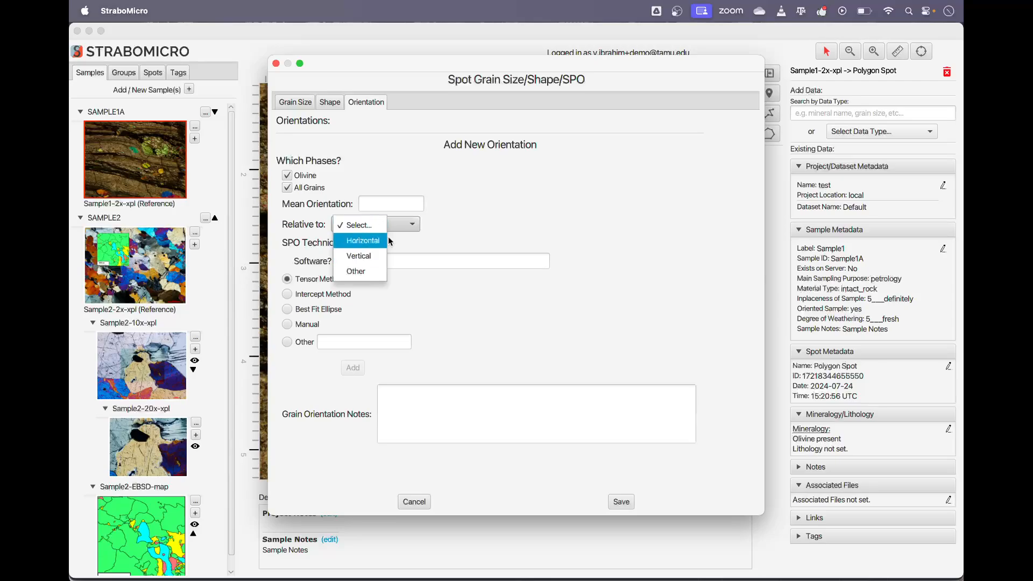
pyautogui.click(411, 177)
pyautogui.click(332, 103)
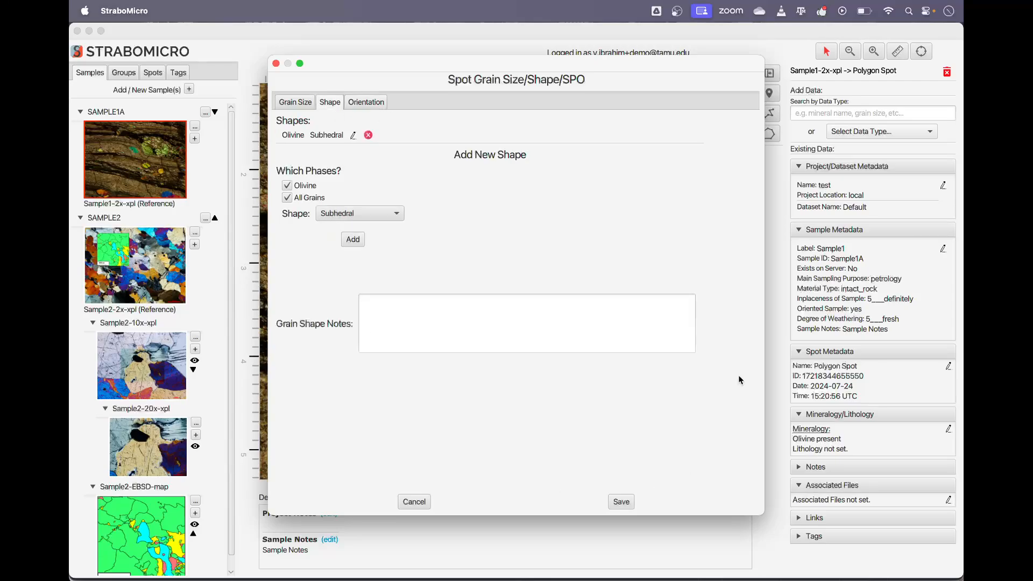
pyautogui.click(621, 502)
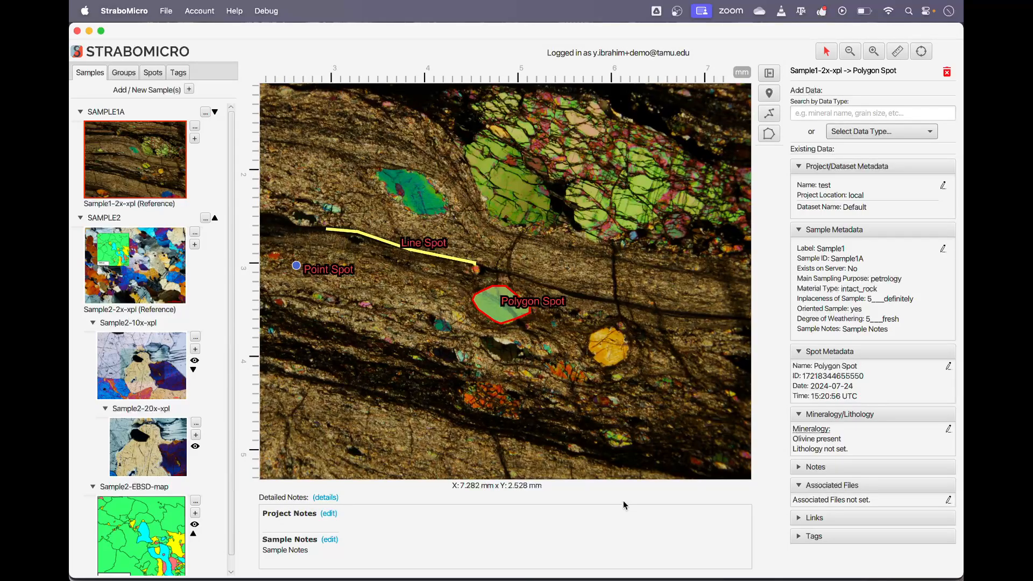
# Deselect the polygon spot and open the Sample2-2x-xpl reference micrograph to examine its overlaid images
pyautogui.click(377, 312)
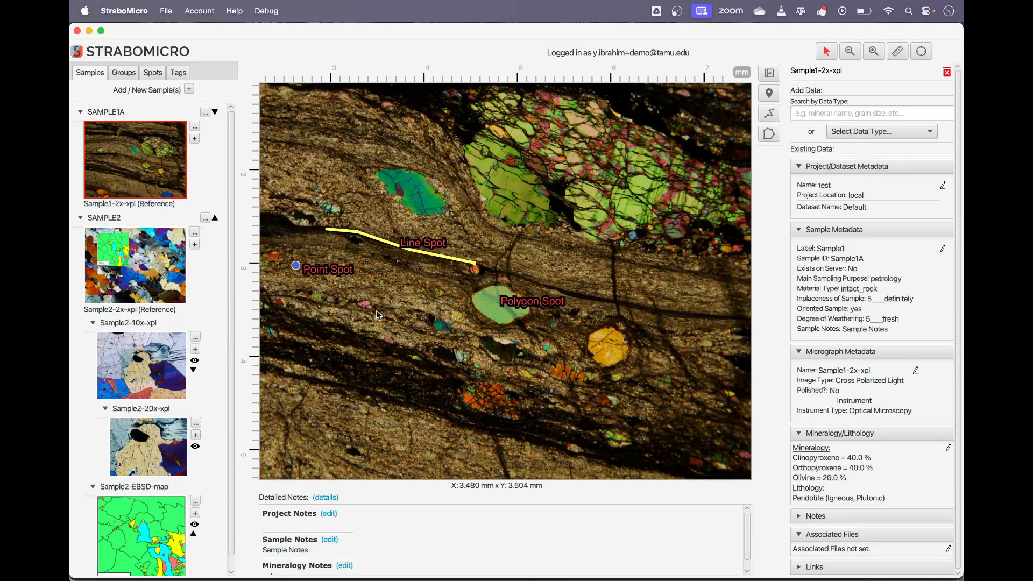
pyautogui.hscroll(-3, 376, 311)
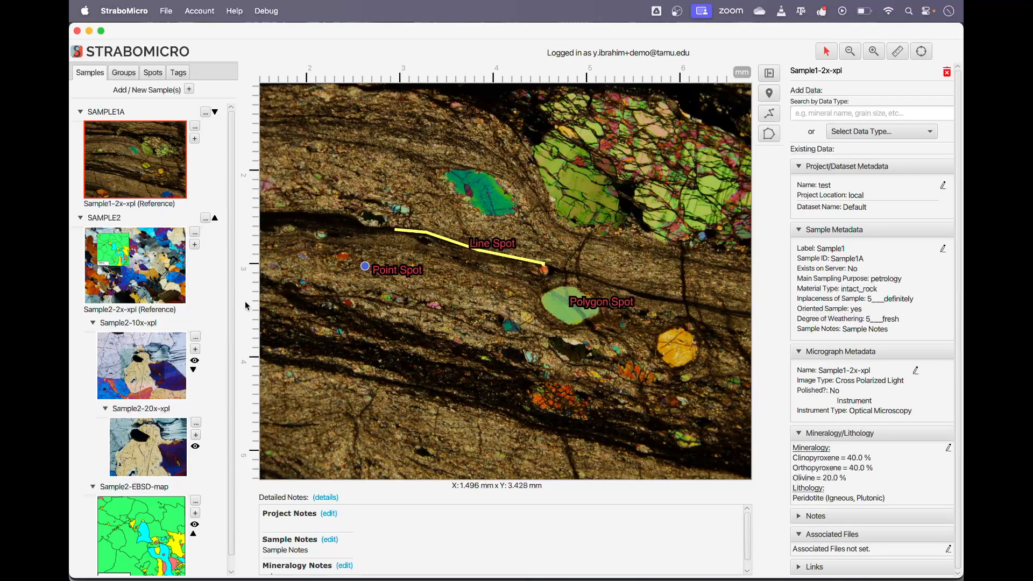
pyautogui.scroll(-4, 473, 423)
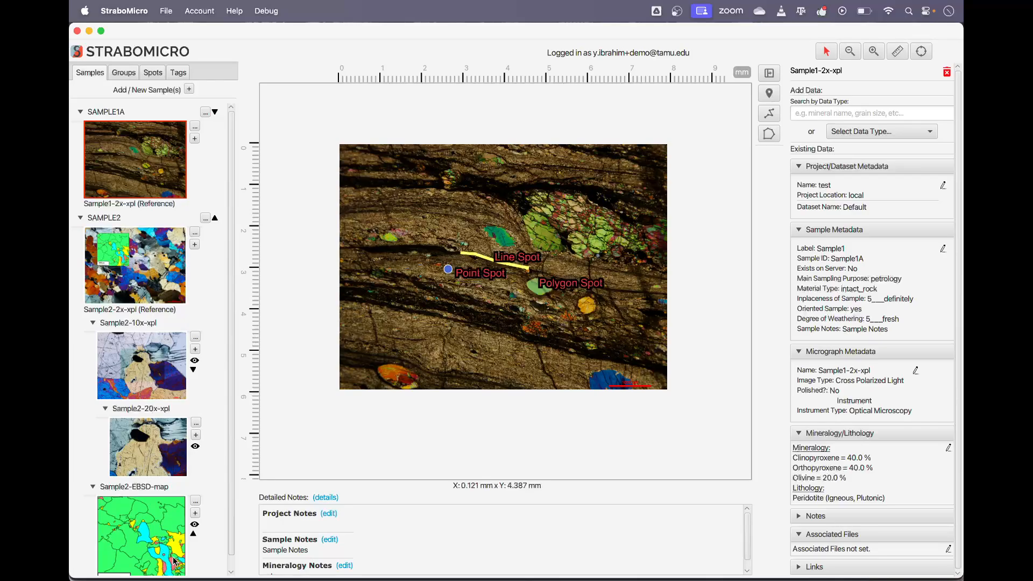
pyautogui.click(129, 259)
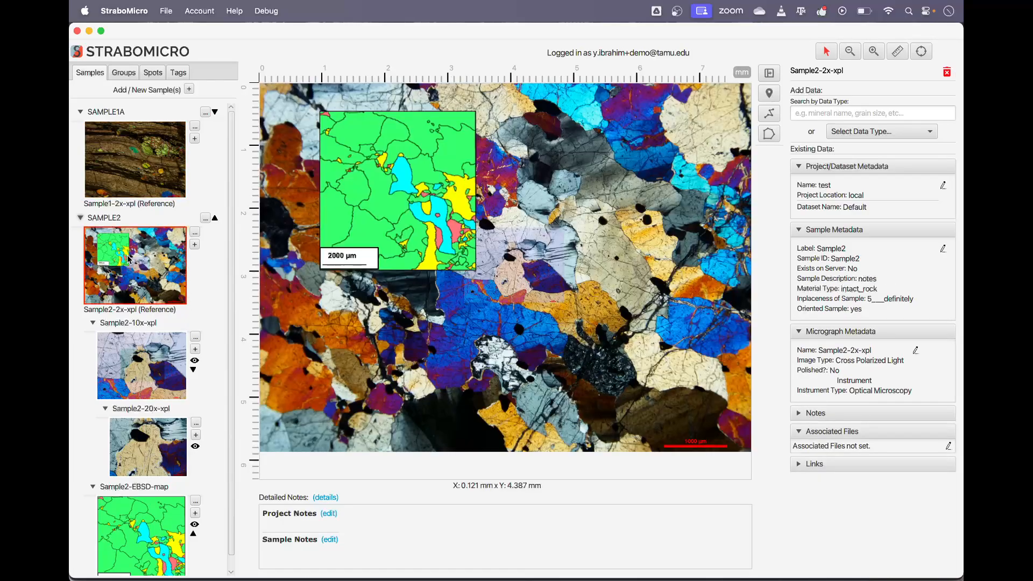
pyautogui.moveTo(474, 278); pyautogui.dragTo(491, 293)
pyautogui.moveTo(586, 263); pyautogui.dragTo(623, 267)
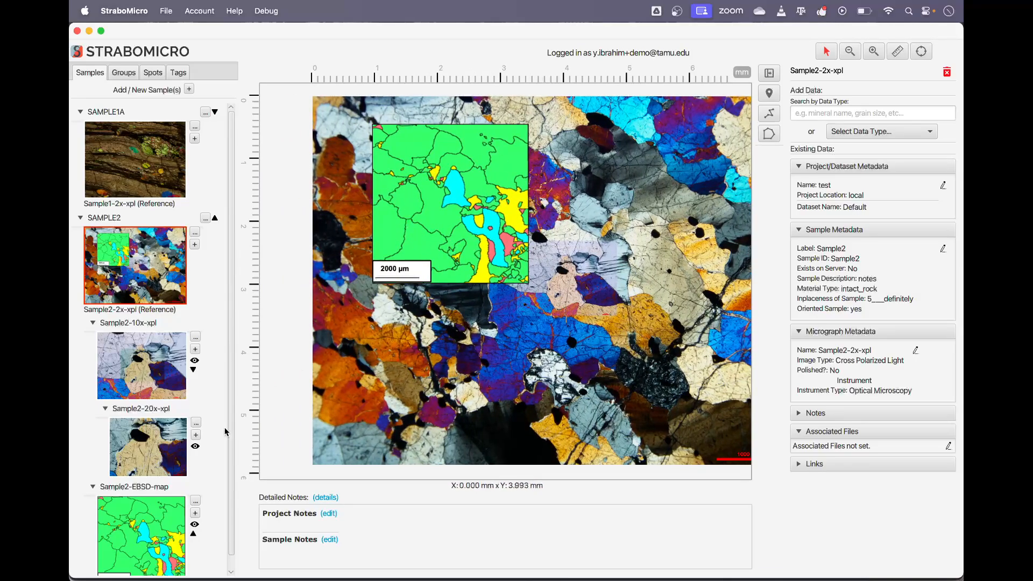
# Open the Sample2-EBSD-map micrograph and examine the phases across its lower half
pyautogui.click(149, 542)
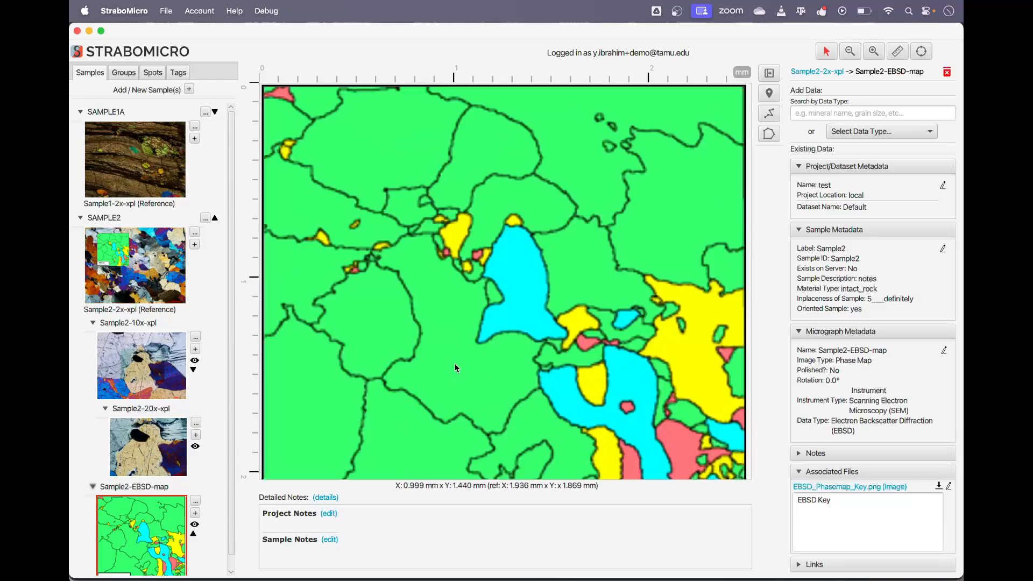
pyautogui.scroll(-3, 489, 354)
pyautogui.moveTo(489, 354); pyautogui.dragTo(489, 308)
pyautogui.scroll(3, 489, 308)
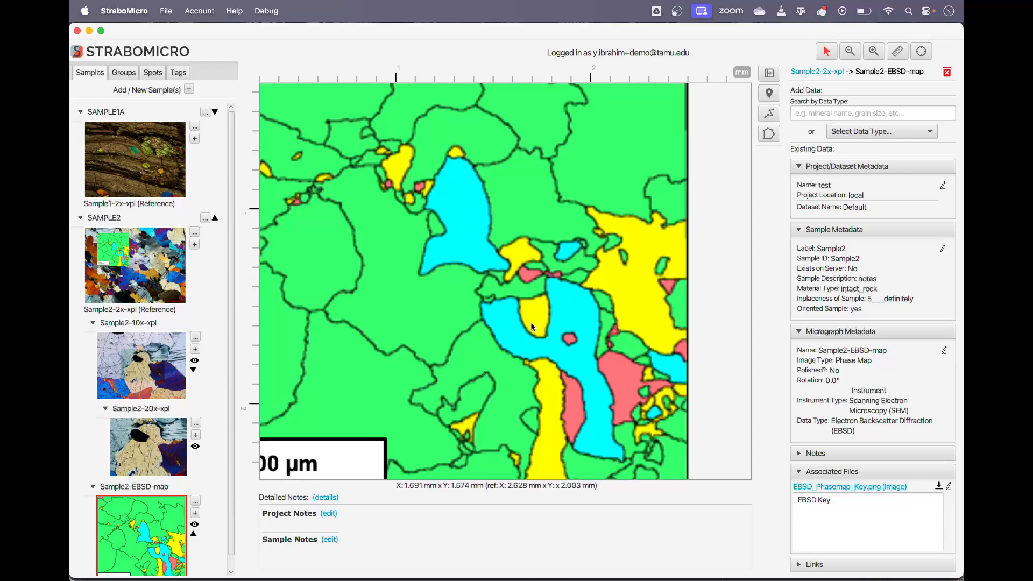
# Add a point spot named Lobate Boundary with its label shown, at the yellow grain's lower boundary with the blue grain on the EBSD map
pyautogui.click(774, 95)
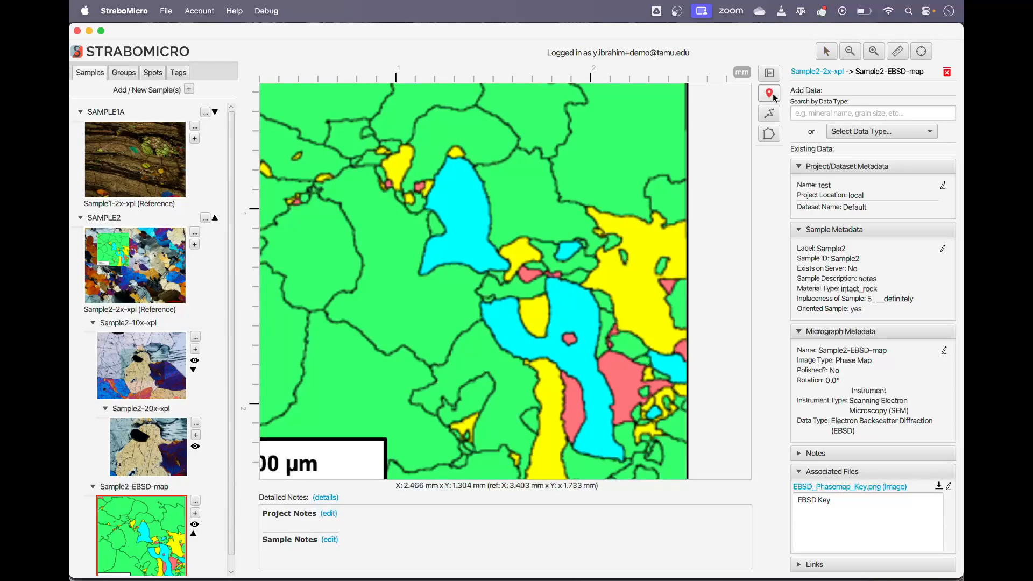
pyautogui.click(540, 338)
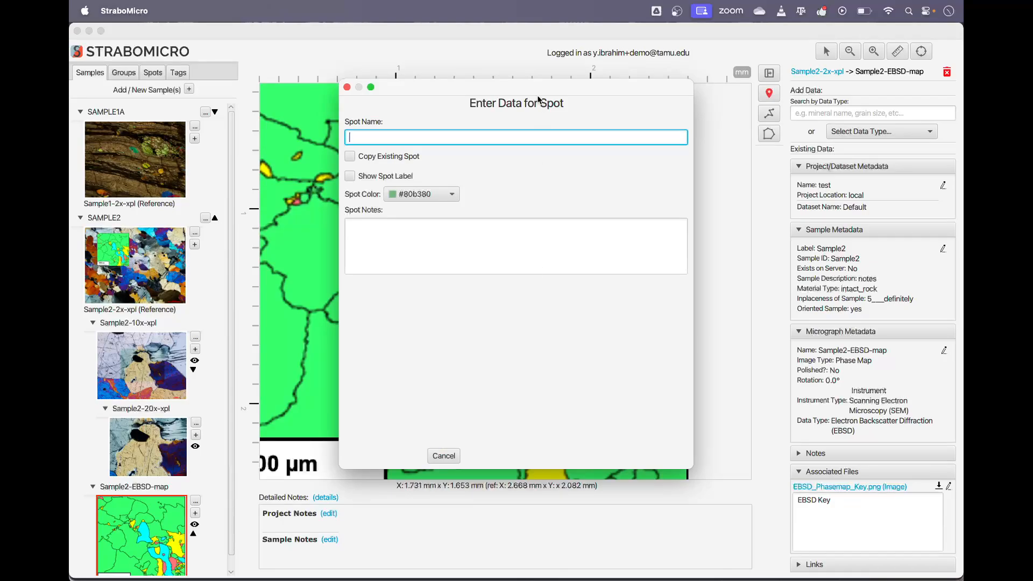
pyautogui.write('Lobate Boundary')
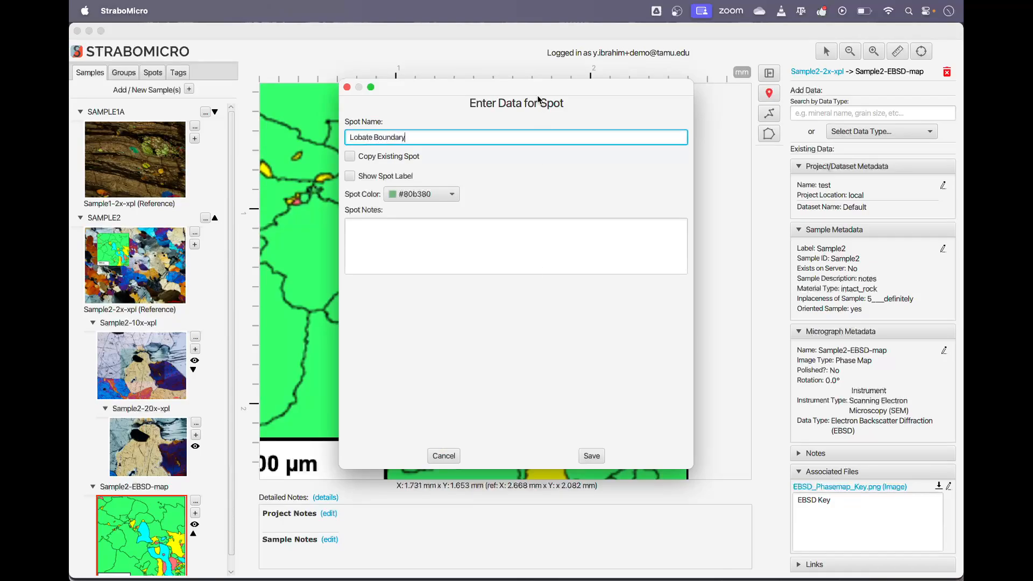
pyautogui.click(401, 176)
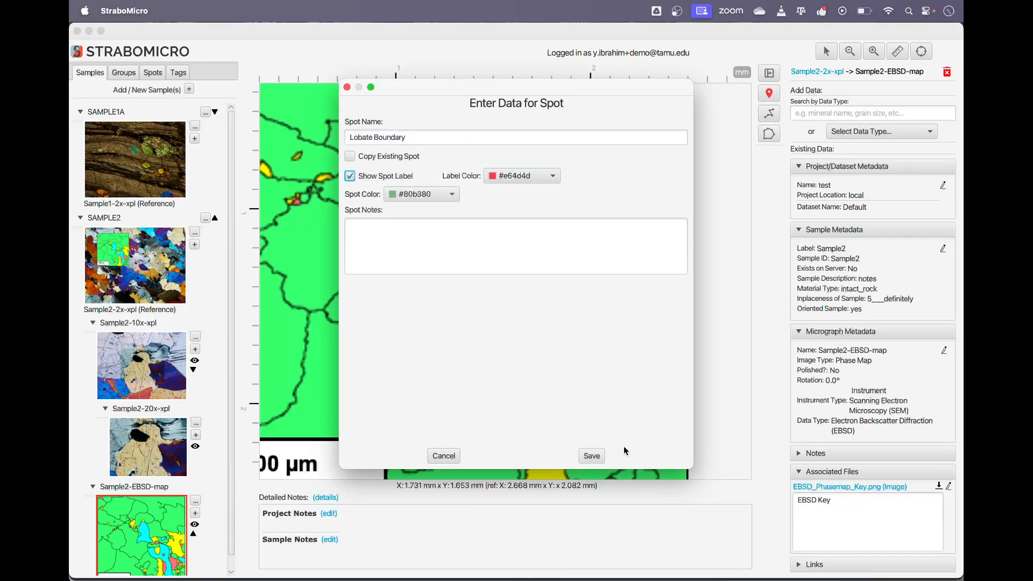
pyautogui.click(601, 455)
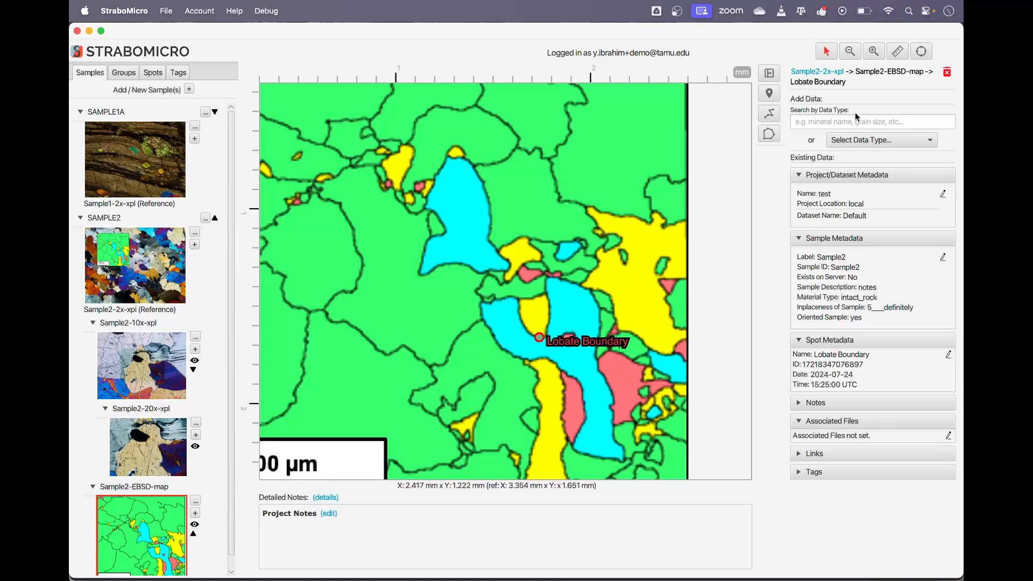
# Add Chromite and Orthopyroxene as minerals in the Lobate Boundary spot's Mineralogy/Lithology data and save it
pyautogui.scroll(5, 537, 350)
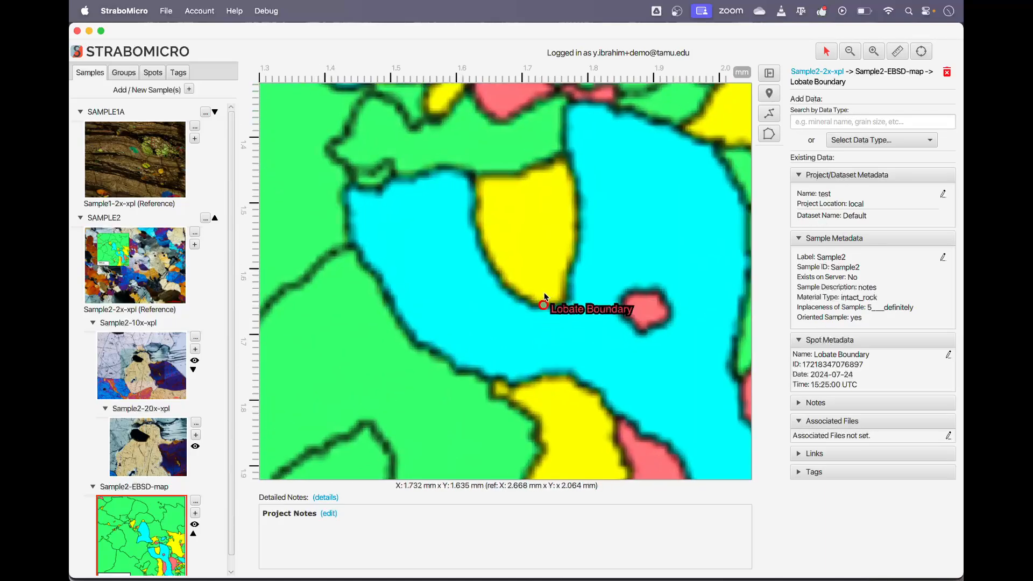
pyautogui.click(876, 141)
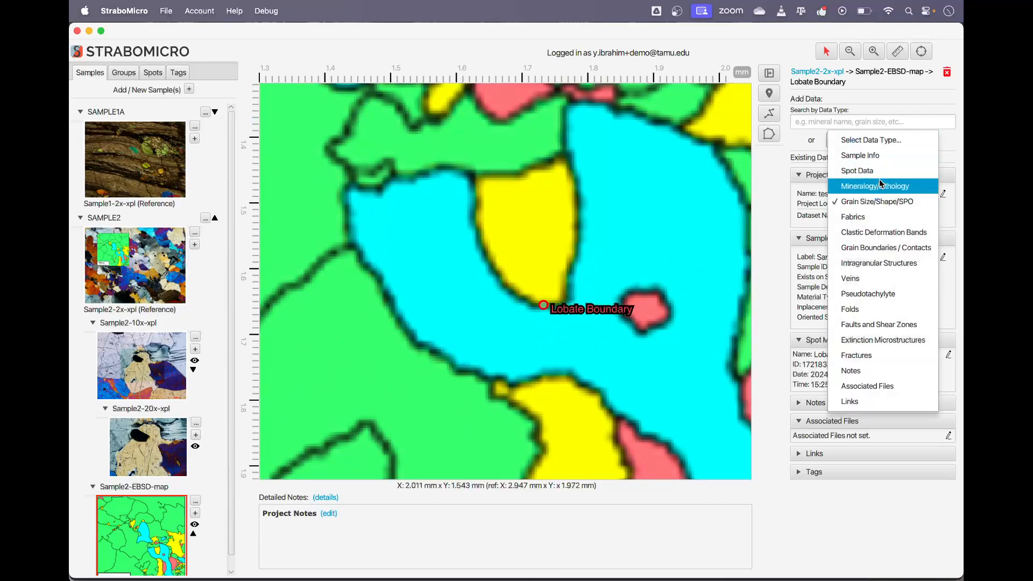
pyautogui.click(882, 188)
pyautogui.click(446, 135)
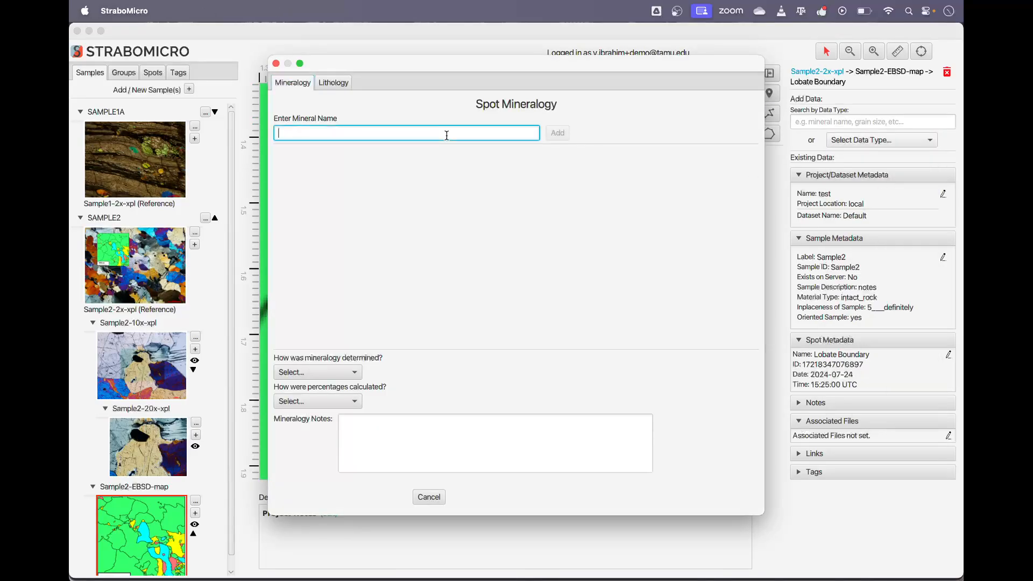
pyautogui.write('Chro')
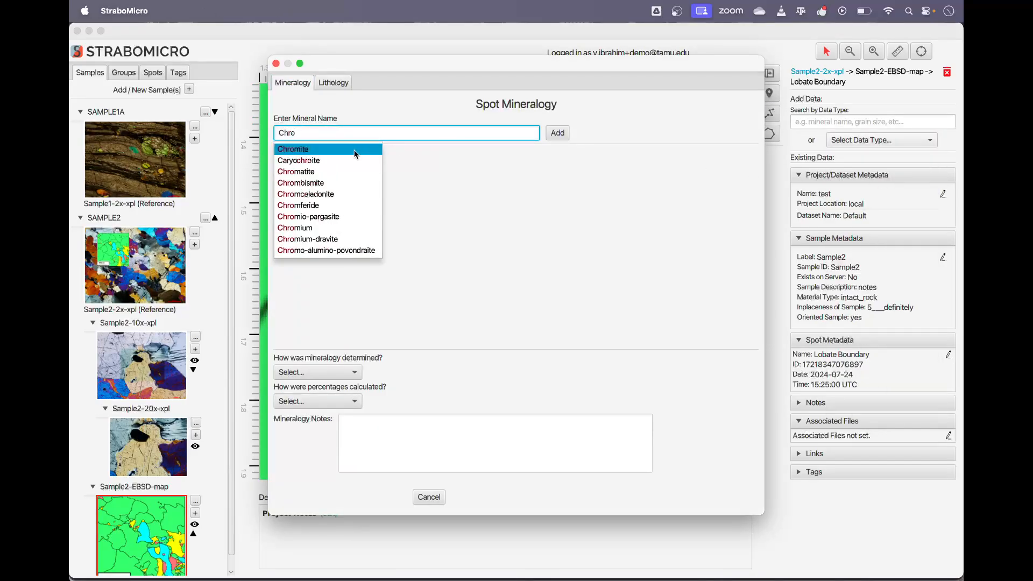
pyautogui.click(297, 152)
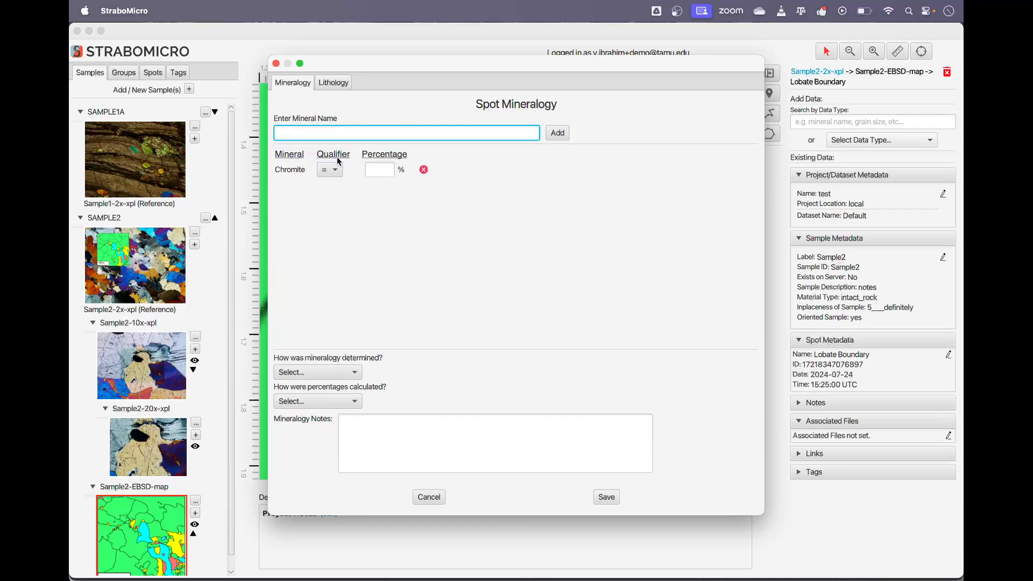
pyautogui.write('Ortho')
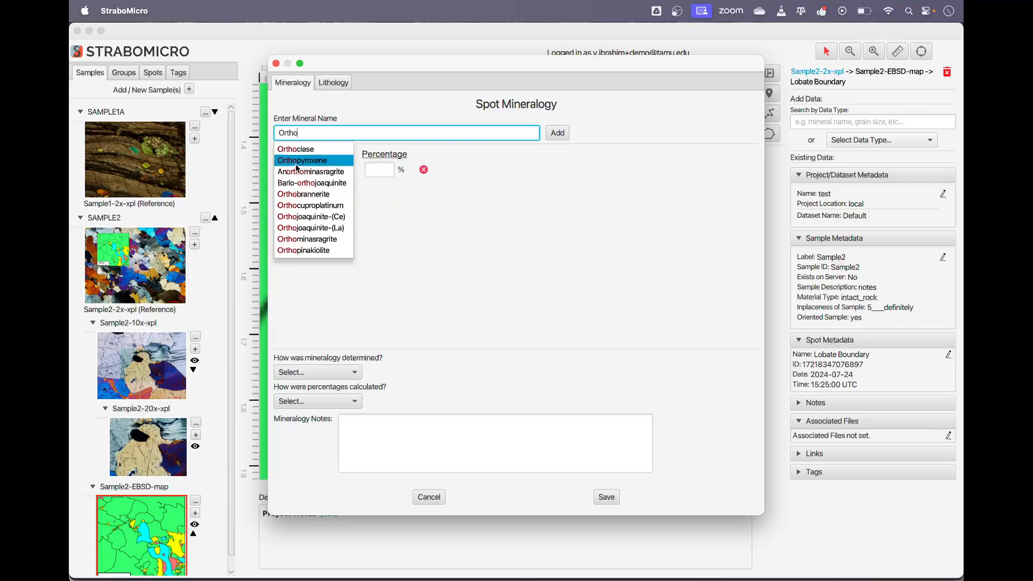
pyautogui.click(298, 161)
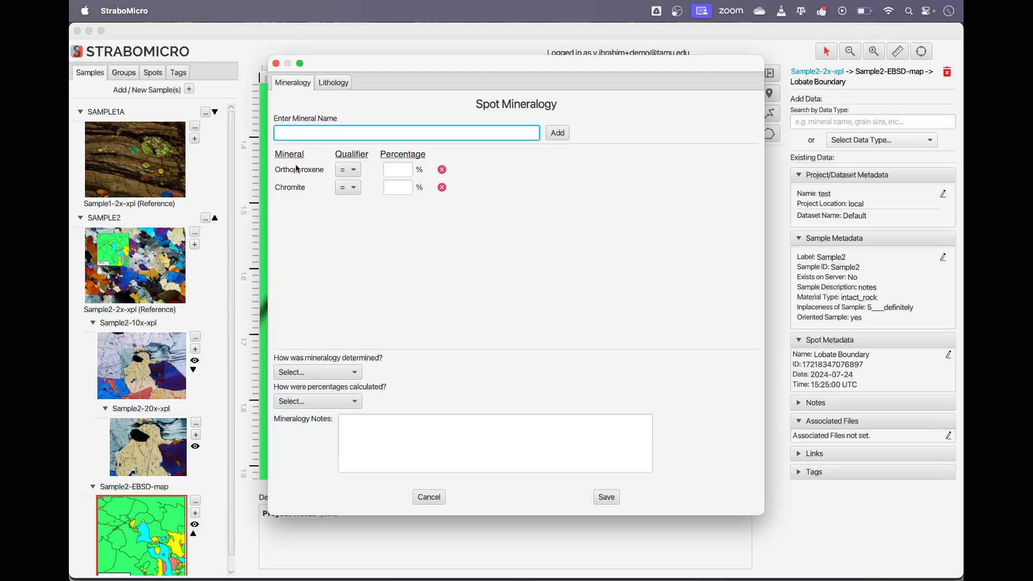
pyautogui.click(530, 291)
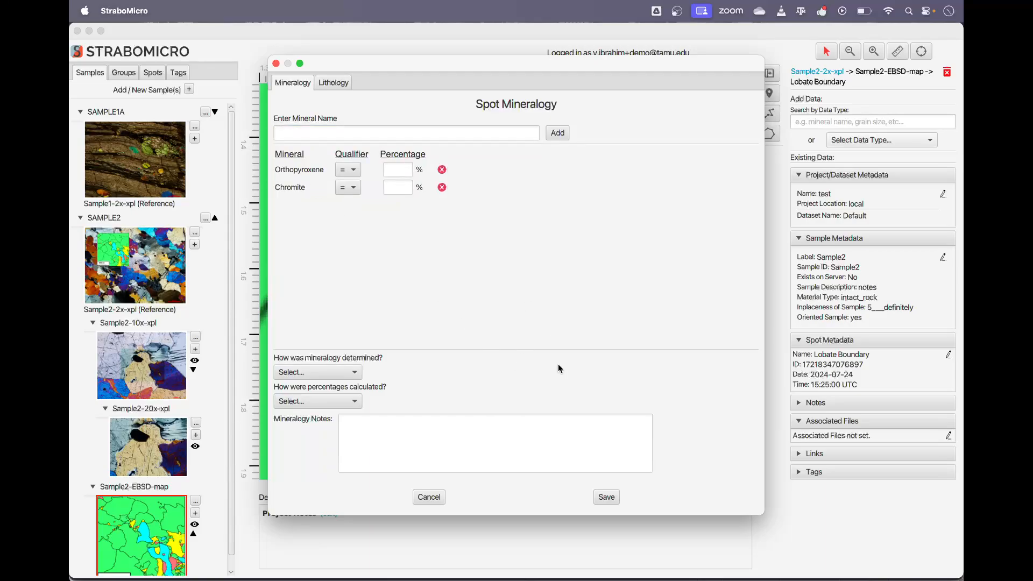
pyautogui.click(606, 497)
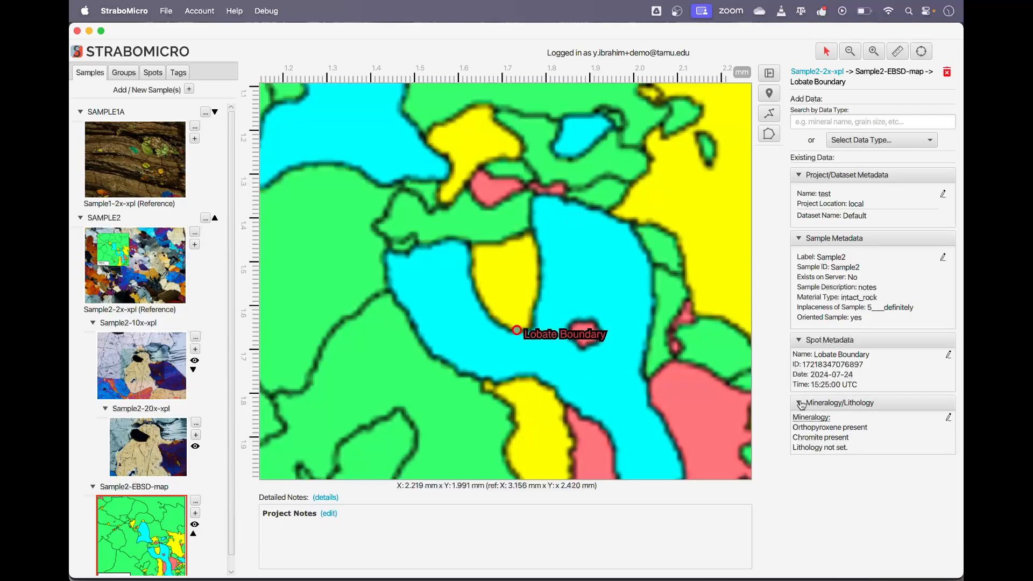
# Search the data types for "boundary" and open the spot's Grain Boundary/Contact Phases data to review its options
pyautogui.click(881, 141)
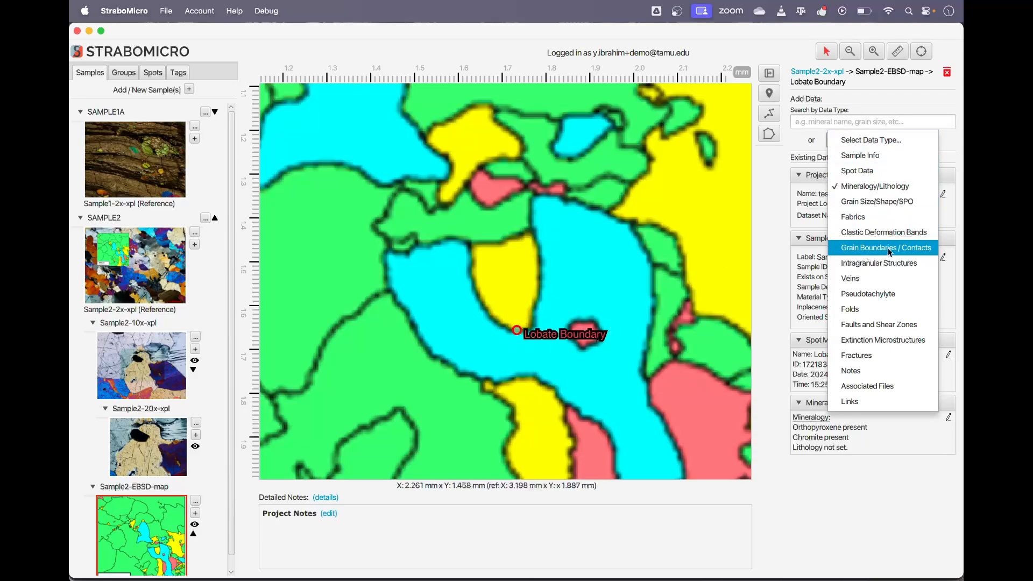
pyautogui.click(800, 117)
pyautogui.write('bboundary')
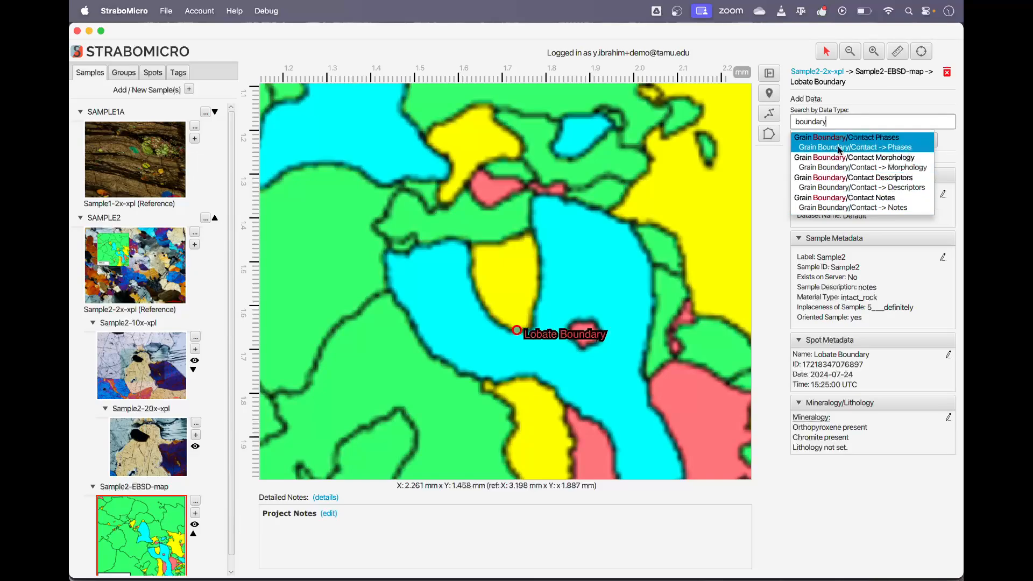
pyautogui.click(859, 145)
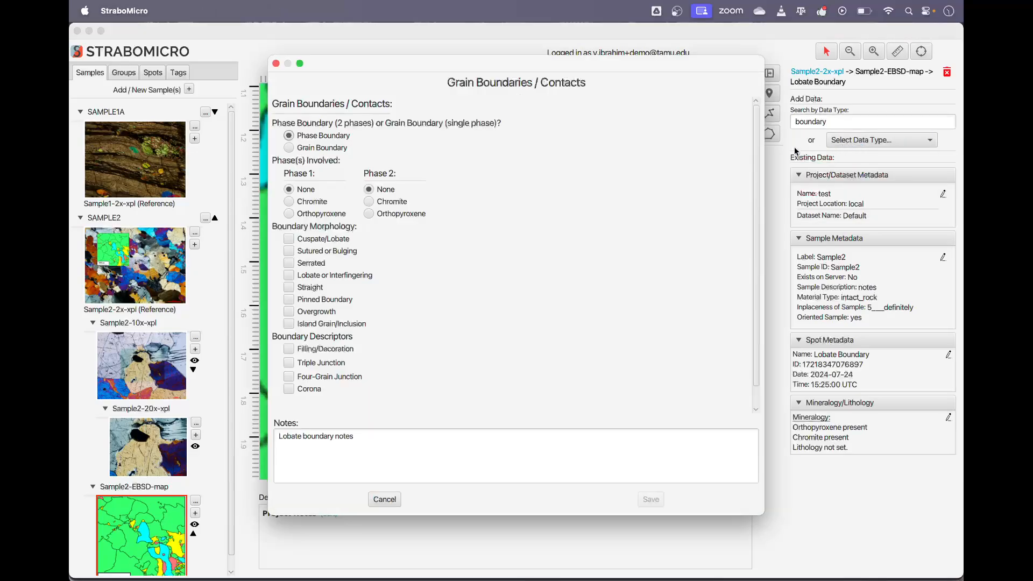
pyautogui.scroll(-1, 481, 243)
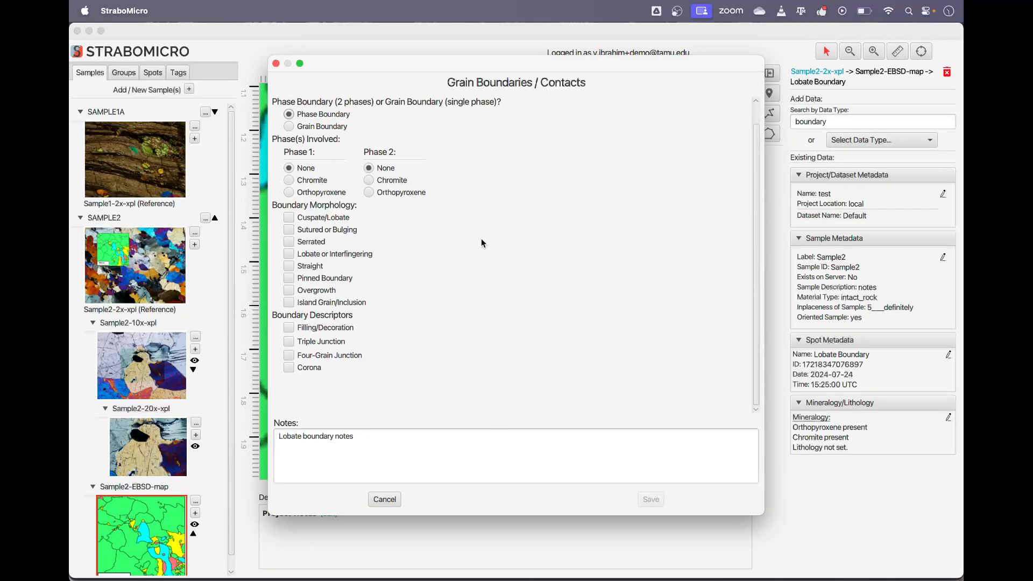
pyautogui.scroll(1, 560, 271)
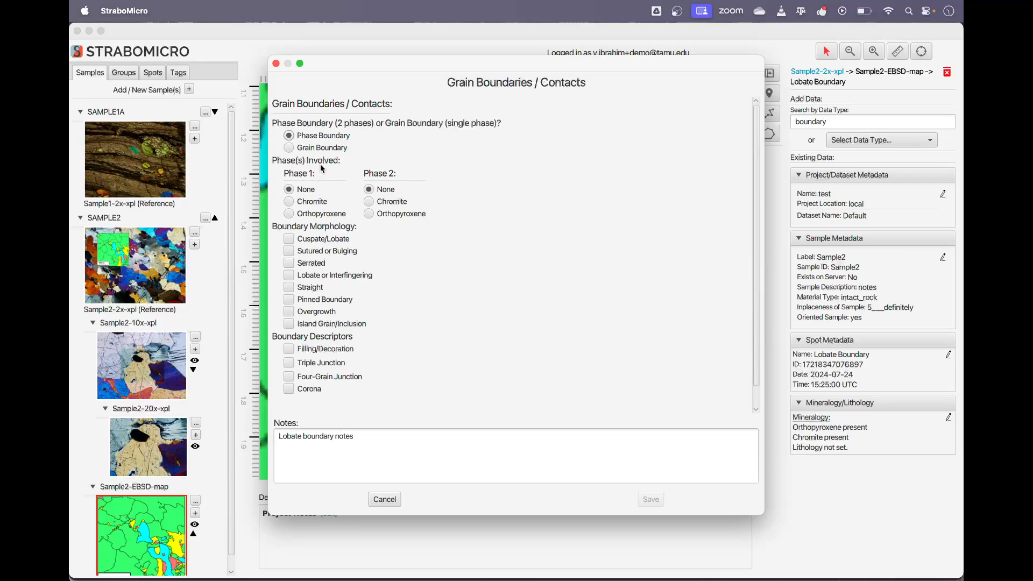
# Add a phase boundary entry with Chromite as Phase 1, Orthopyroxene as Phase 2 and Cuspate/Lobate morphology
pyautogui.click(391, 216)
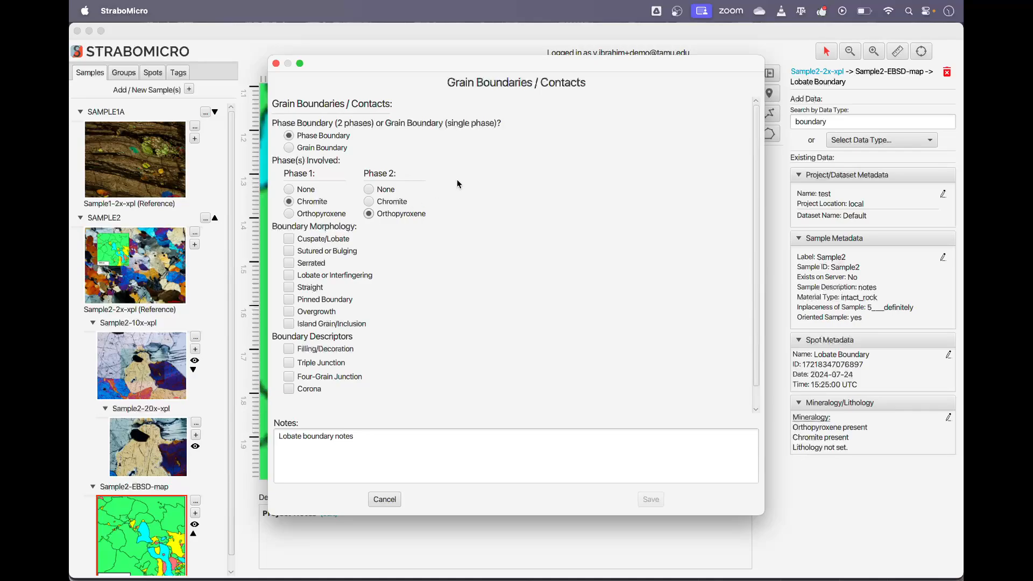
pyautogui.click(334, 245)
pyautogui.scroll(-1, 334, 245)
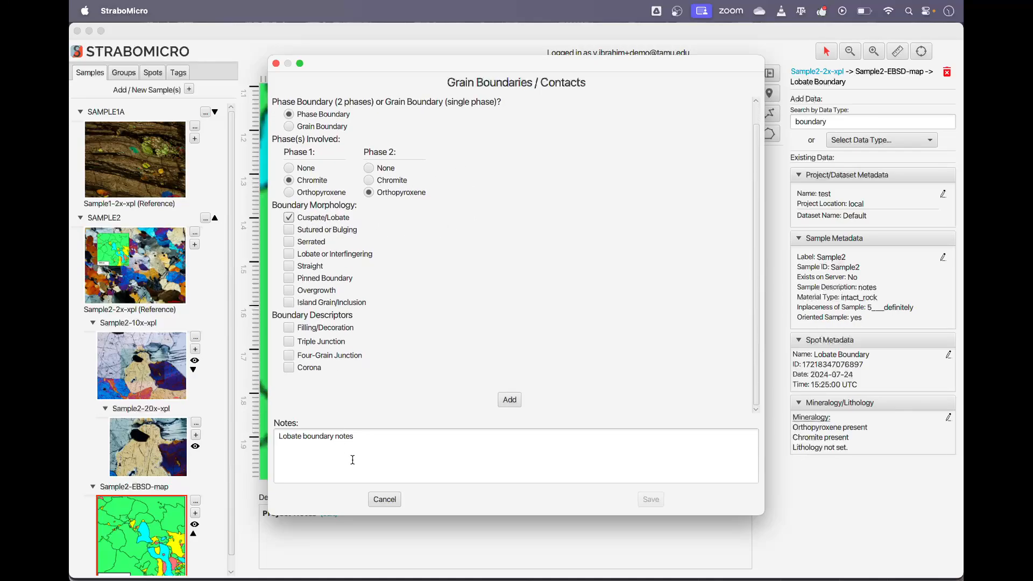
pyautogui.tripleClick(342, 437)
pyautogui.click(369, 439)
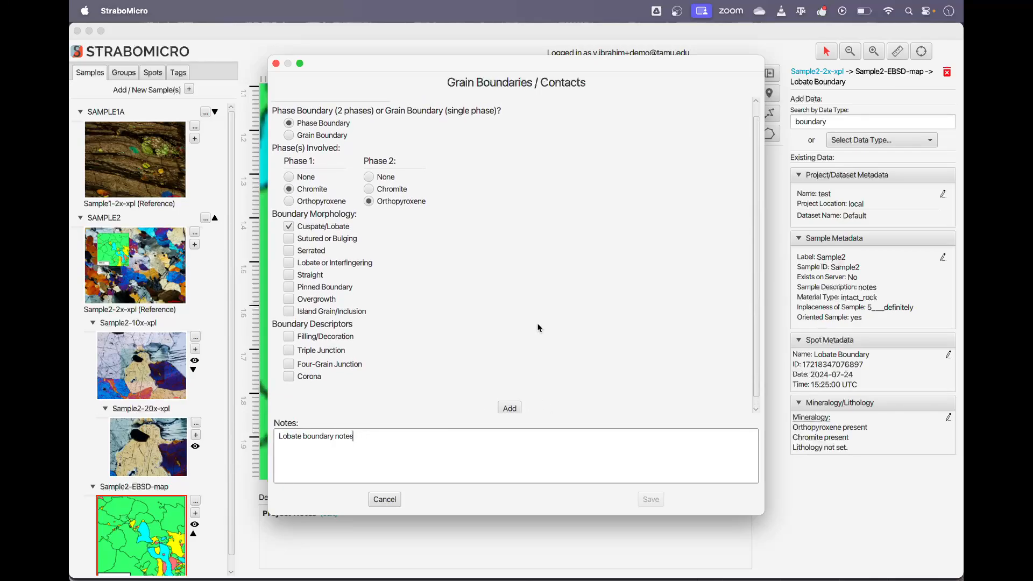
pyautogui.click(511, 401)
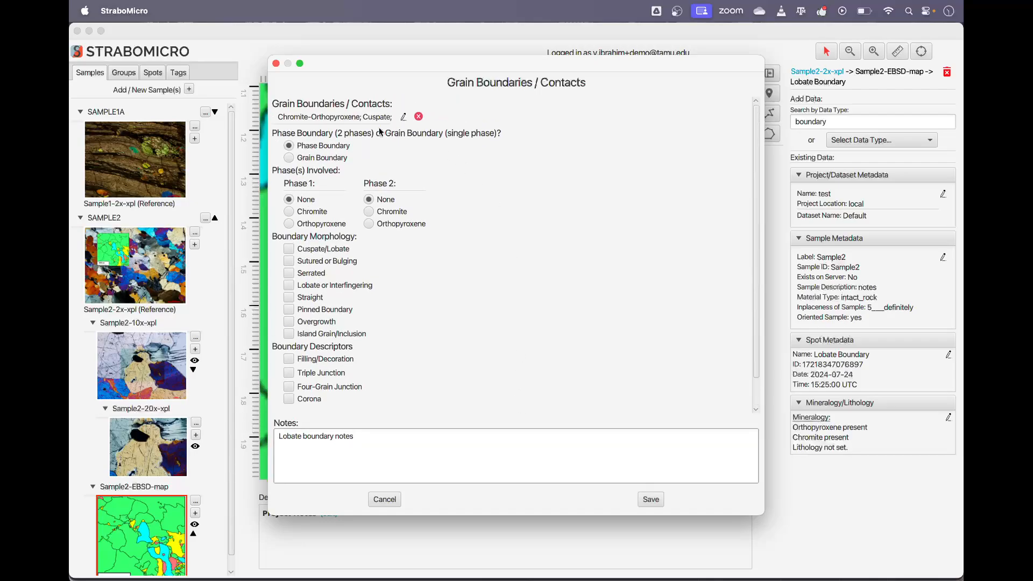
# Review the Chromite-Orthopyroxene entry in its edit form, cancel the edit and save the spot's grain boundary data
pyautogui.click(404, 118)
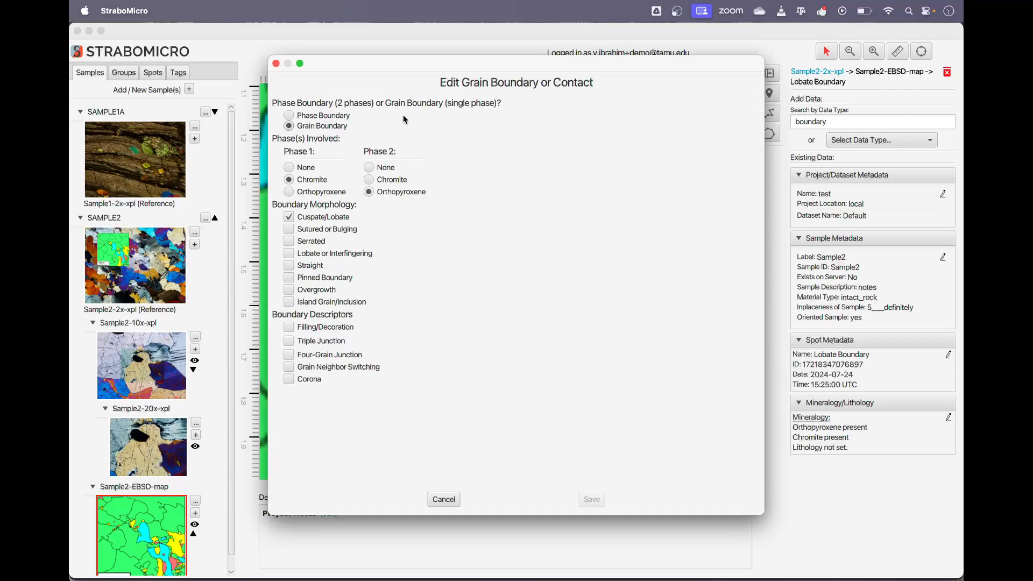
pyautogui.click(443, 499)
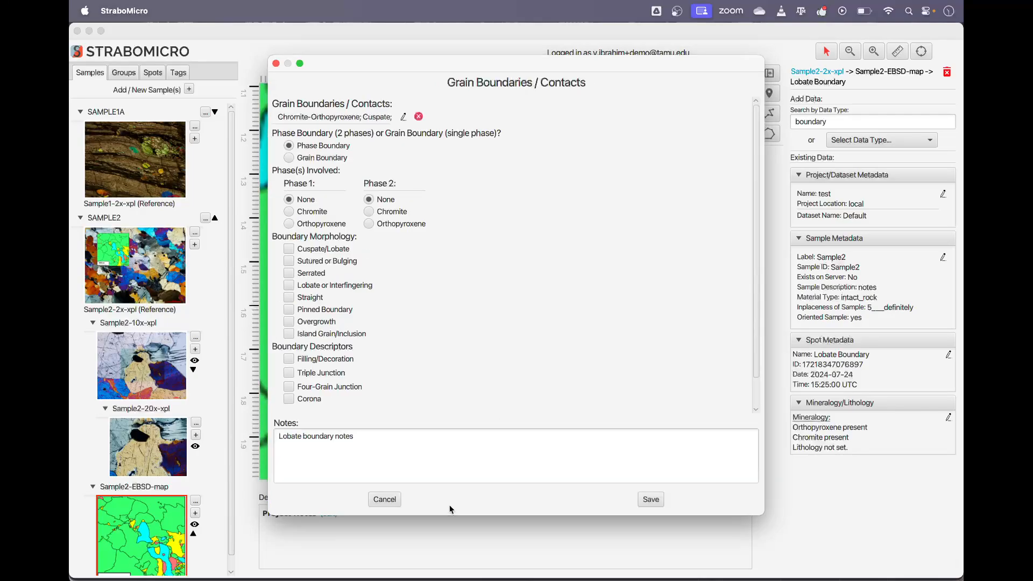
pyautogui.click(658, 499)
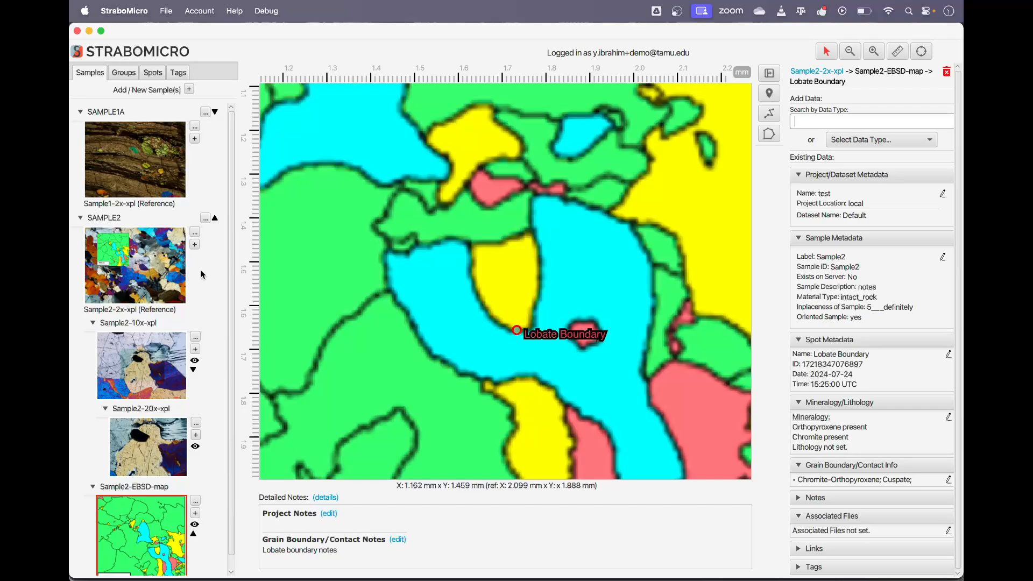
# Examine Sample1's Point Spot and the EBSD map's Lobate Boundary spot through the project's spot list, and return to the sample list
pyautogui.click(154, 74)
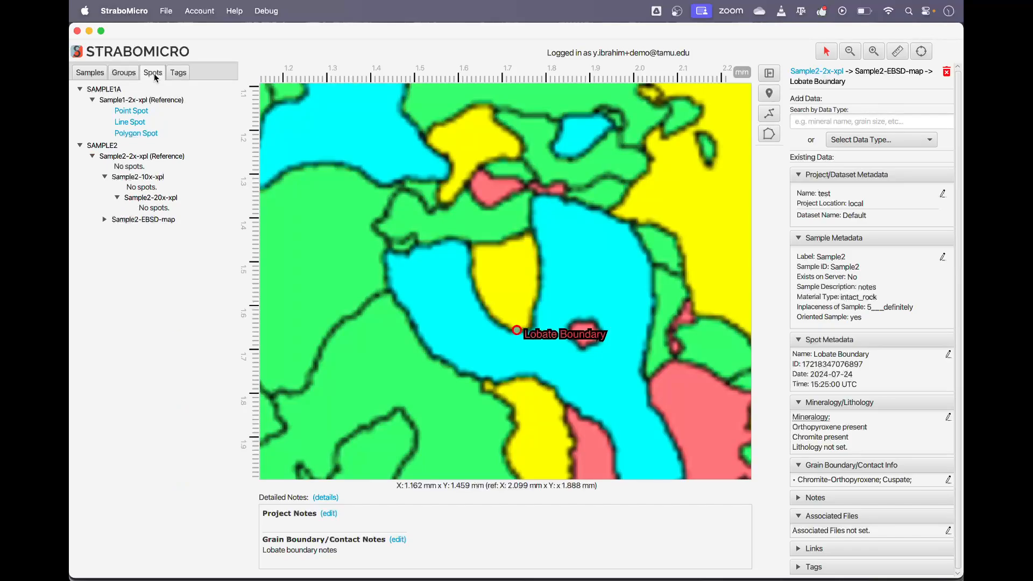
pyautogui.click(104, 220)
pyautogui.click(138, 115)
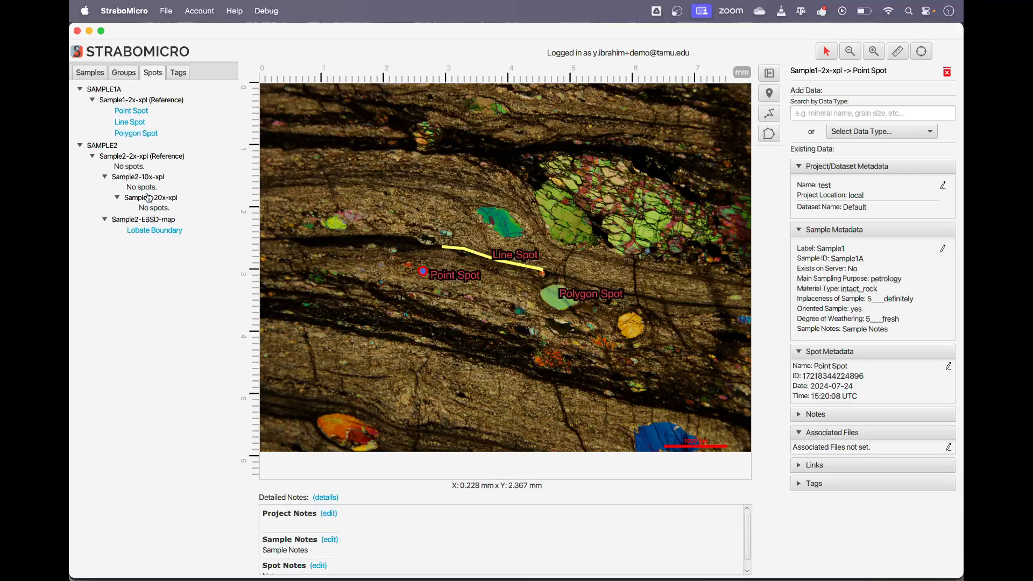
pyautogui.click(155, 230)
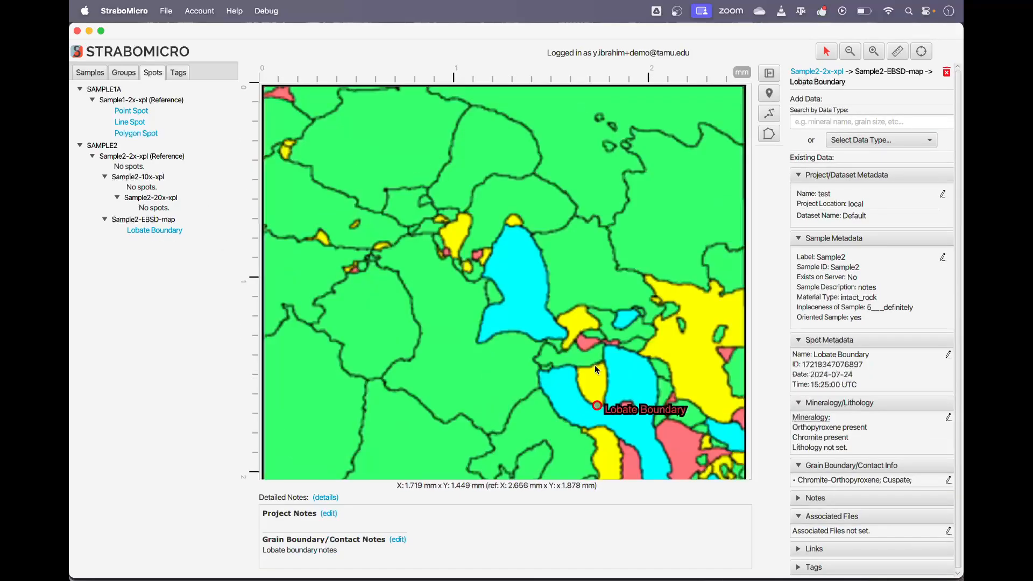
pyautogui.moveTo(595, 365); pyautogui.dragTo(521, 285)
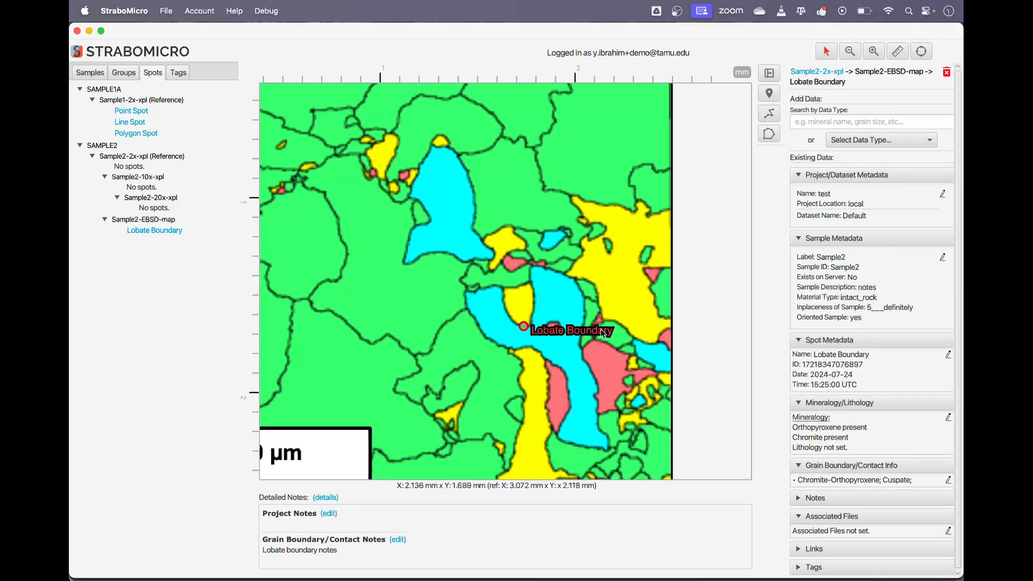
pyautogui.click(93, 73)
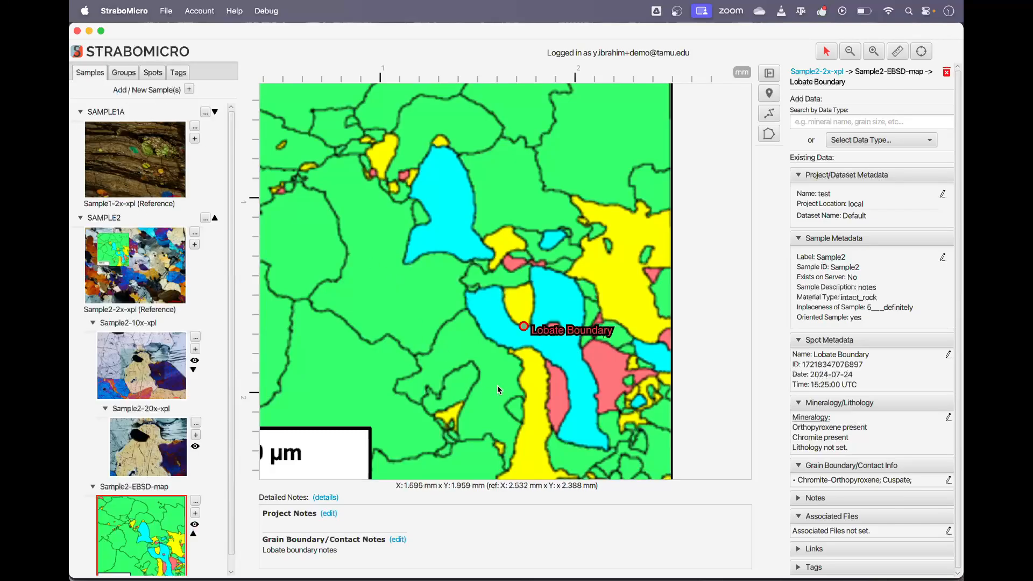